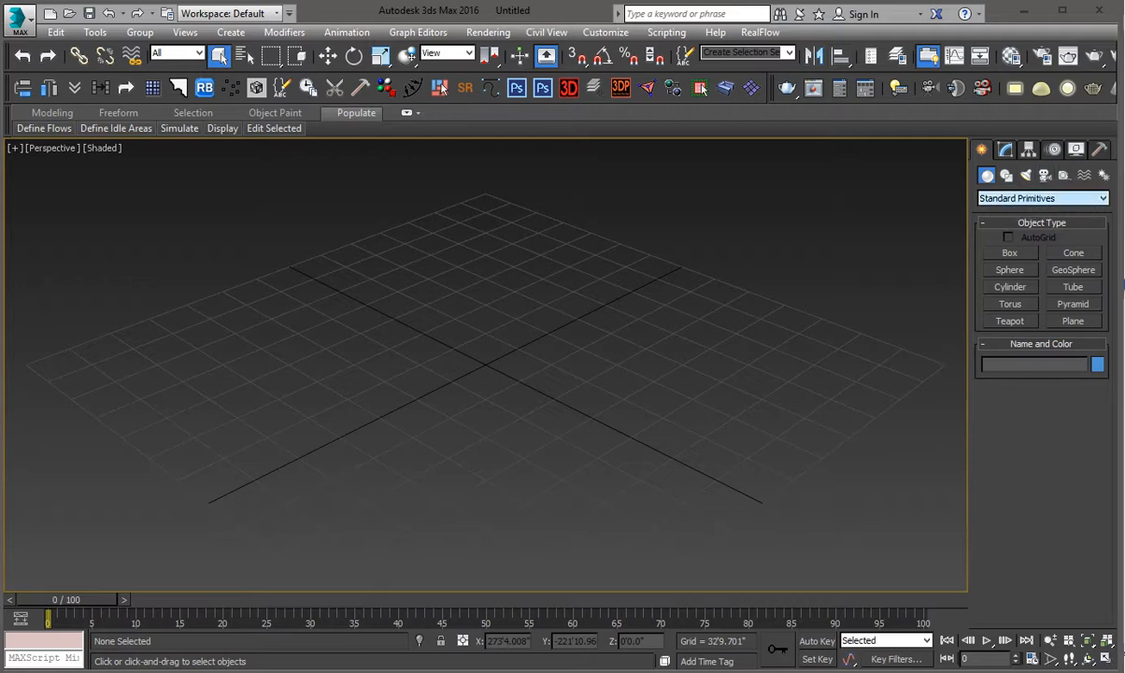
Step: Create an American Elm foliage object at the grid's origin and open its parameters for editing
{"action": "left_click", "coordinate": [1042, 198]}
{"action": "left_click", "coordinate": [1028, 213]}
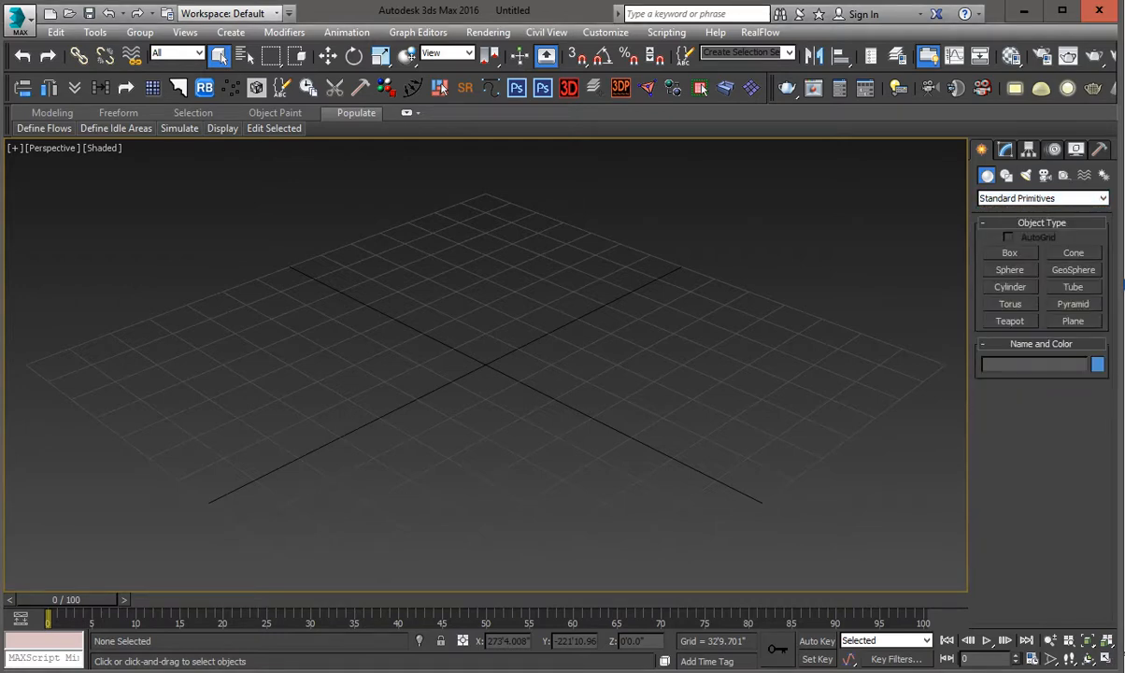
{"action": "left_click", "coordinate": [1042, 198]}
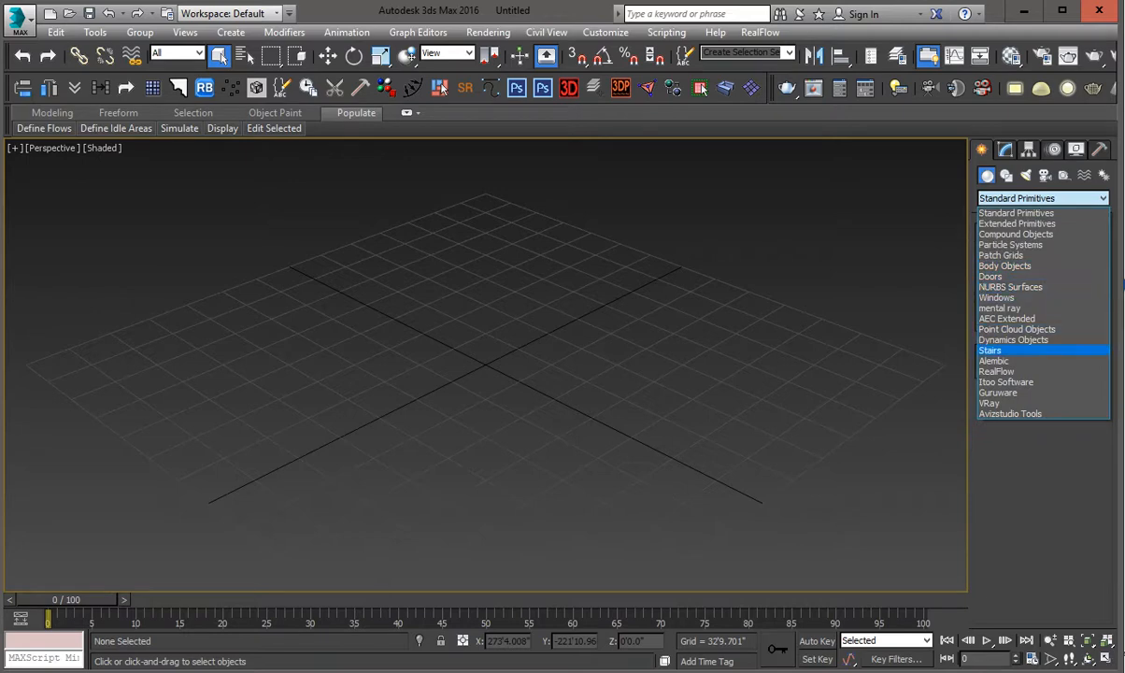
{"action": "left_click", "coordinate": [1006, 318]}
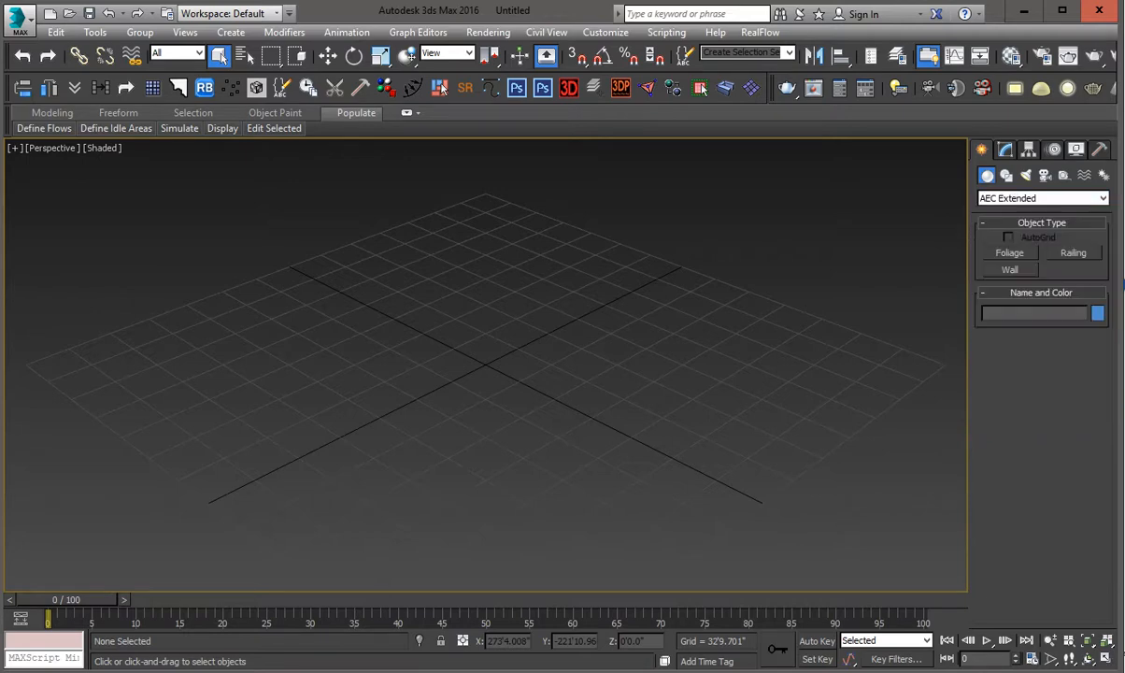
{"action": "left_click", "coordinate": [1010, 253]}
{"action": "scroll", "coordinate": [1028, 460], "scroll_direction": "down", "scroll_amount": 5}
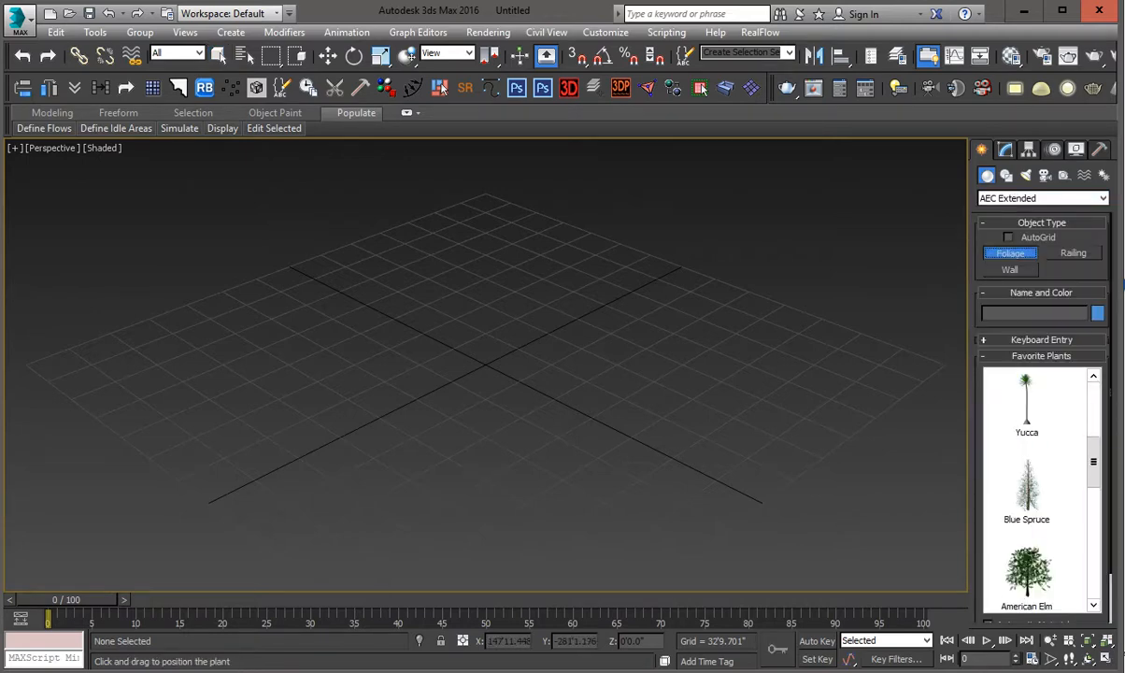
{"action": "left_click", "coordinate": [1028, 444]}
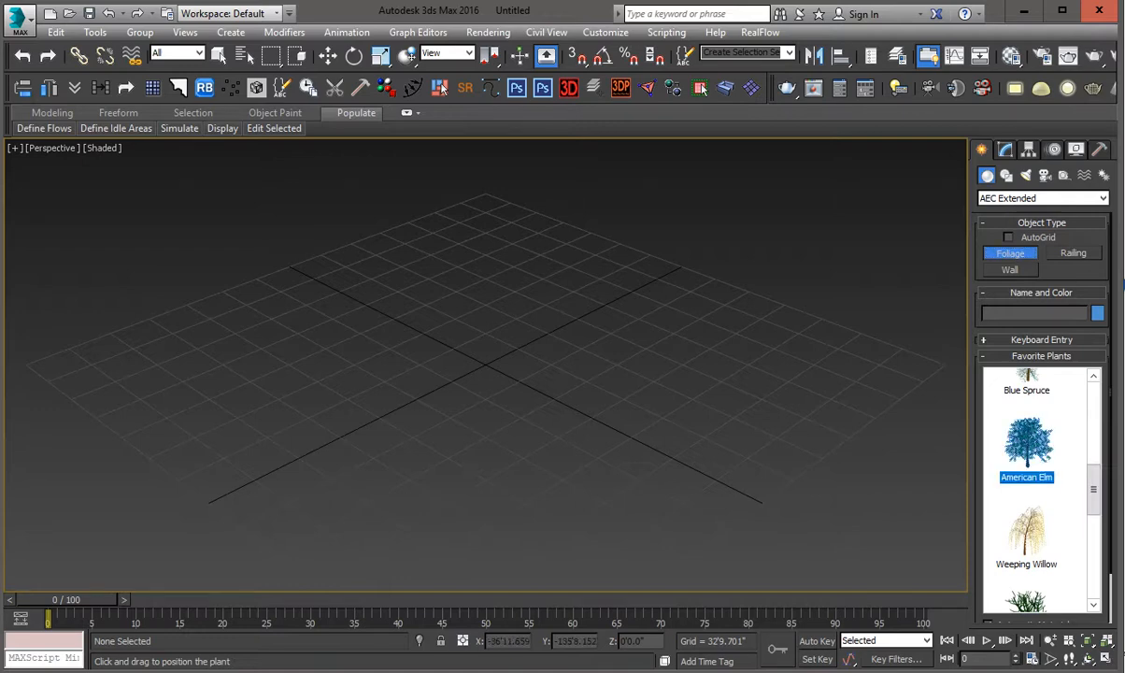
{"action": "left_click", "coordinate": [484, 365]}
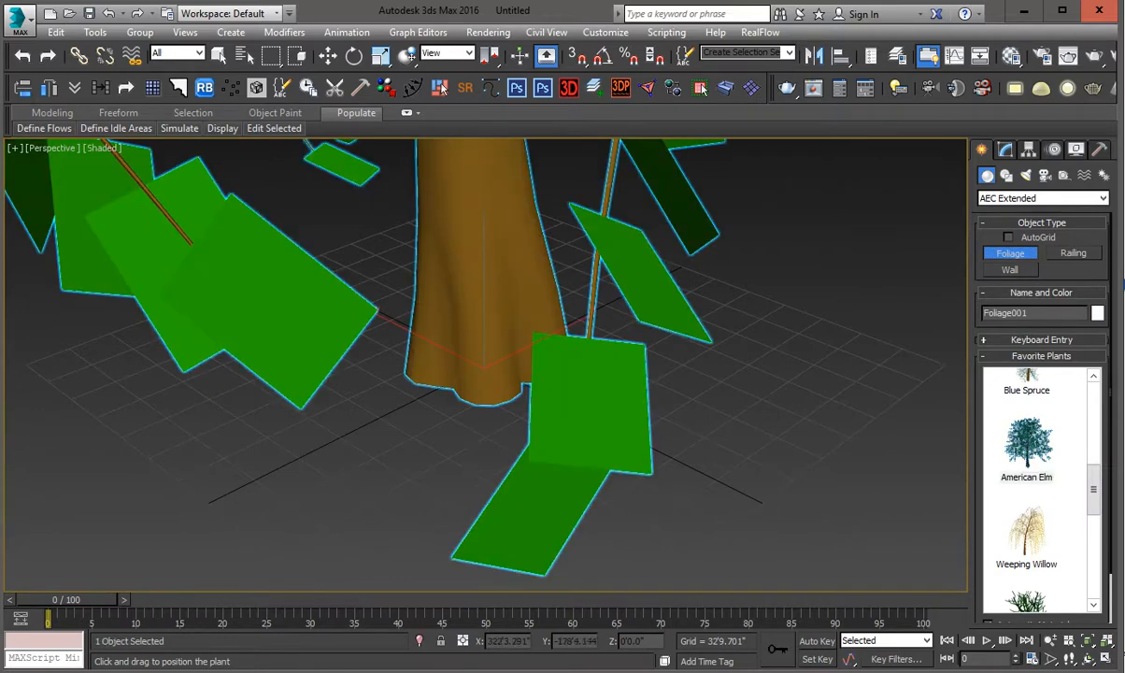
{"action": "left_click", "coordinate": [1006, 150]}
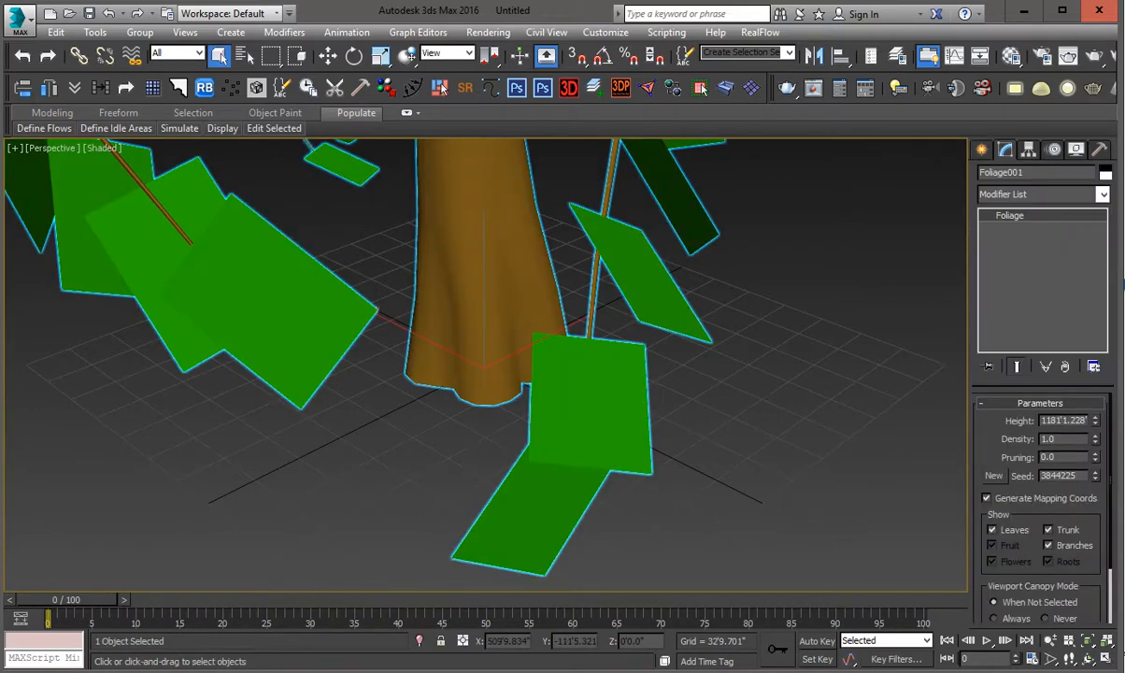
Step: Set the elm's height to 3 feet
{"action": "left_click", "coordinate": [1063, 420]}
{"action": "type", "text": "3"}
{"action": "key", "text": "Return"}
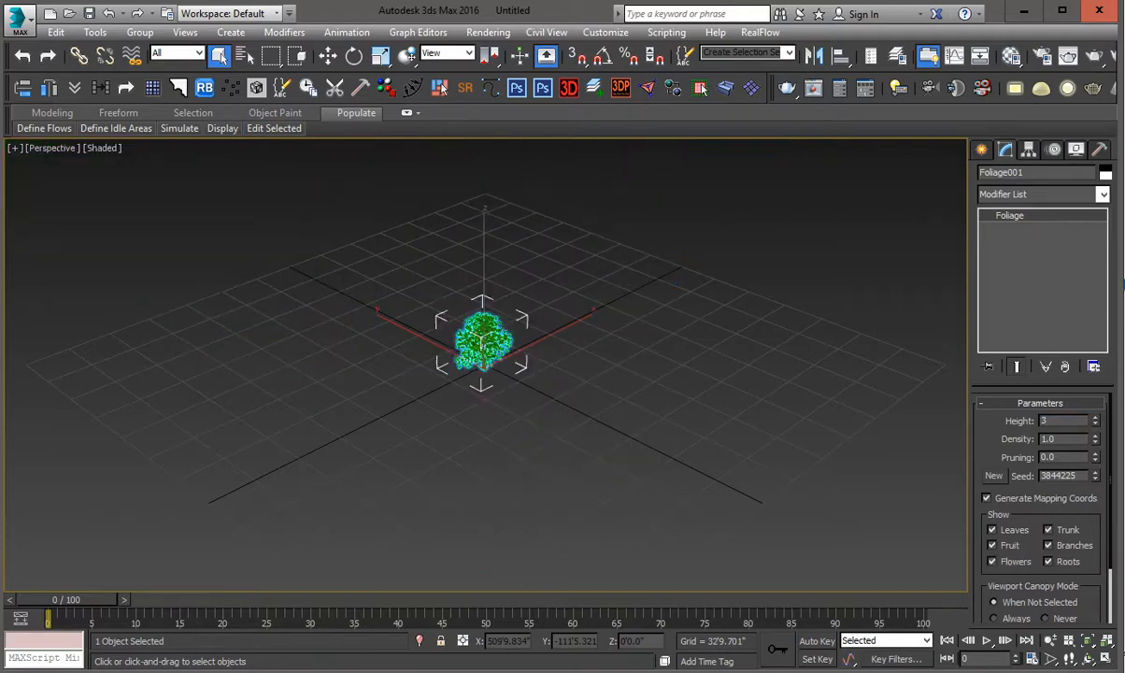
{"action": "scroll", "coordinate": [458, 331], "scroll_direction": "up", "scroll_amount": 6}
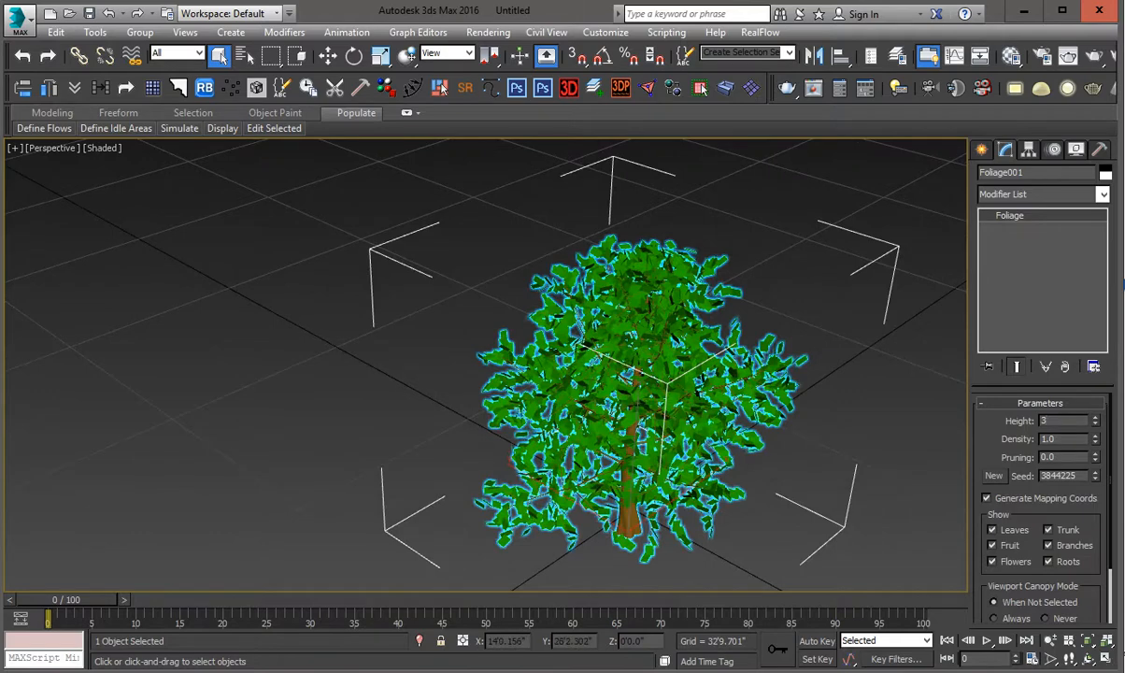
{"action": "key", "text": "Return"}
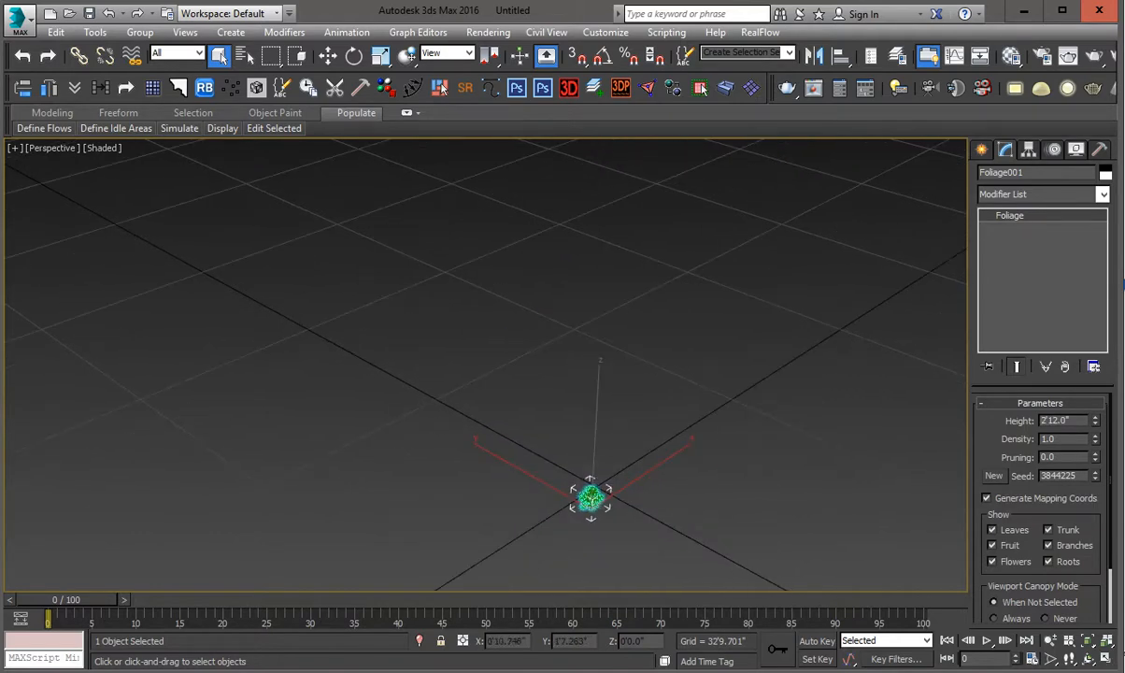
Step: Set the elm's height to 35 feet
{"action": "double_click", "coordinate": [1056, 421]}
{"action": "type", "text": "35"}
{"action": "key", "text": "Return"}
{"action": "middle_click_drag", "start_coordinate": [599, 373], "coordinate": [586, 295]}
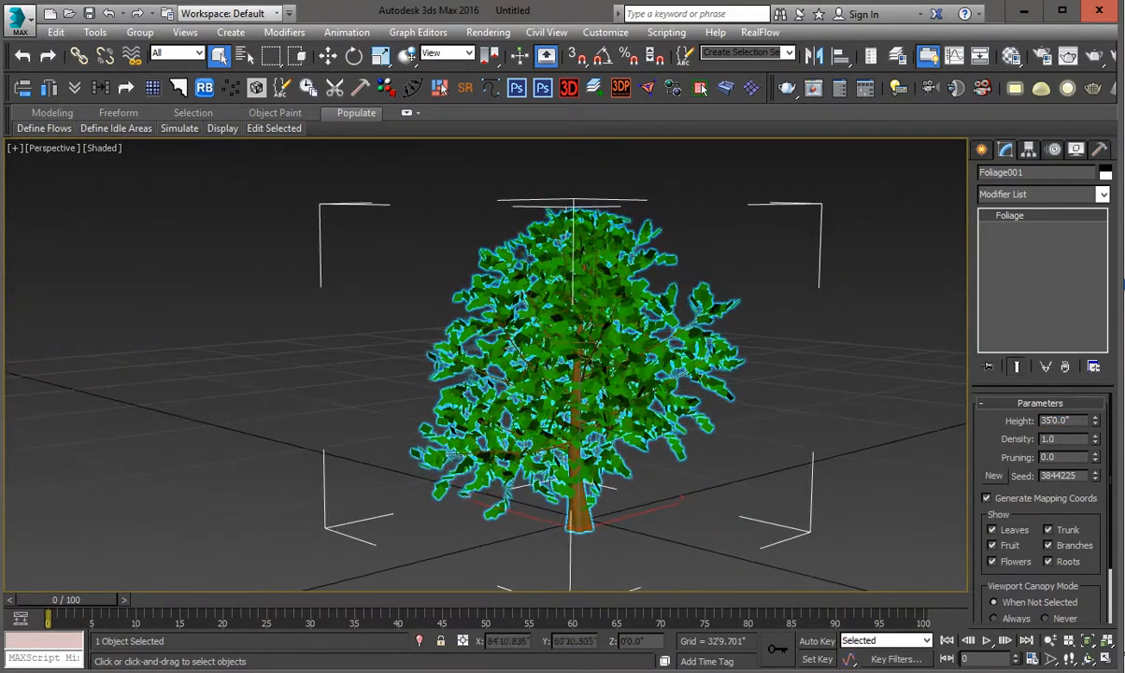
Step: Move the elm straight up along Z to about 23 feet above the grid
{"action": "right_click", "coordinate": [565, 425]}
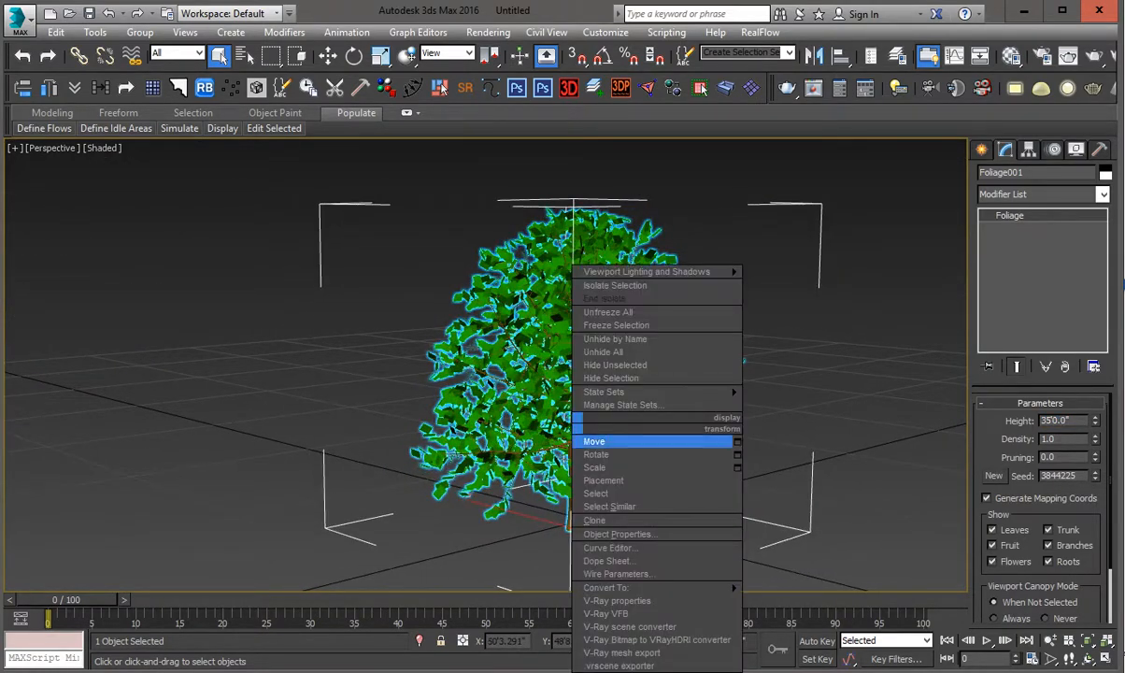
{"action": "left_click", "coordinate": [579, 441]}
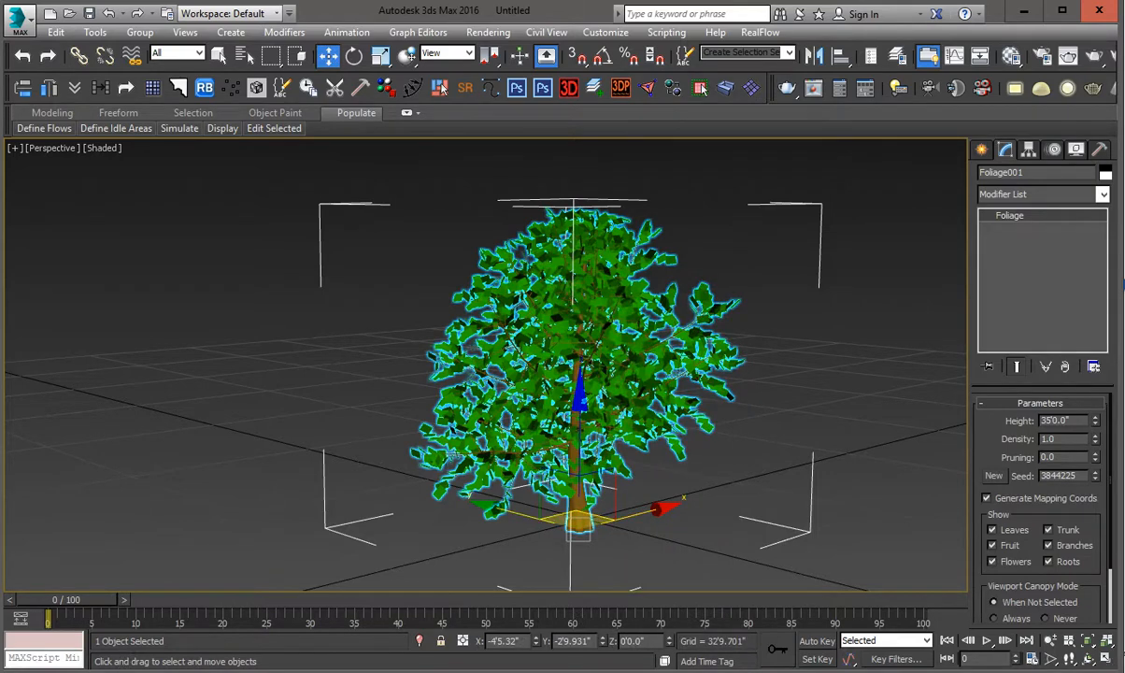
{"action": "left_click_drag", "start_coordinate": [580, 421], "coordinate": [582, 241]}
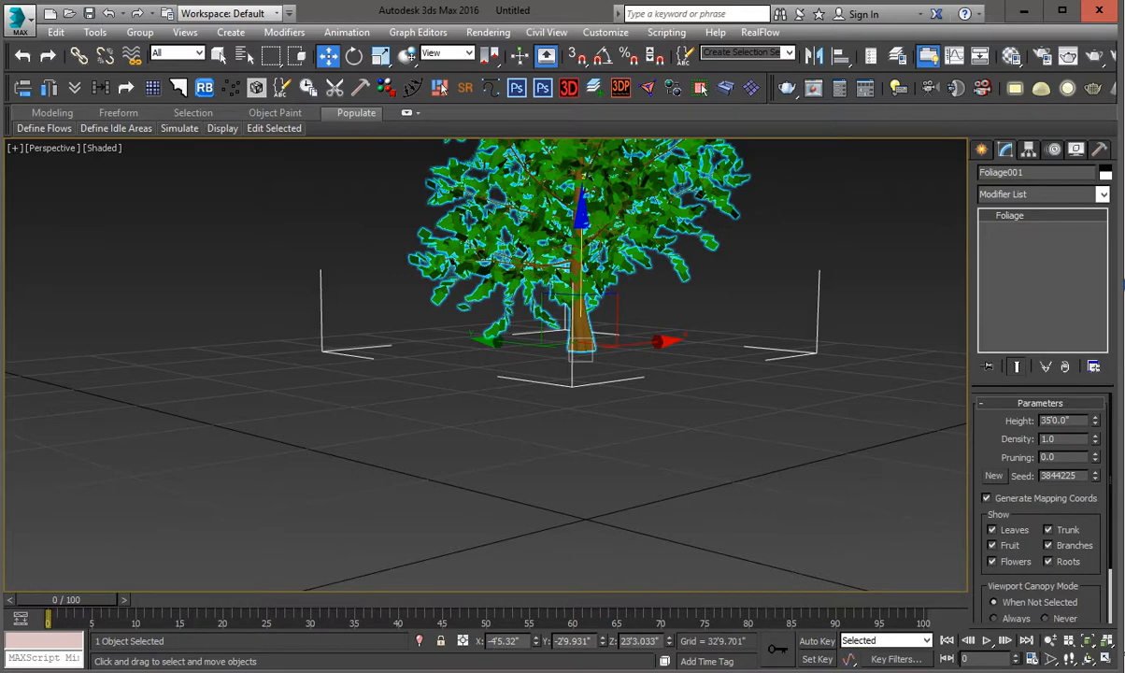
Step: Add an Edit Mesh modifier to the raised elm
{"action": "left_click", "coordinate": [1042, 193]}
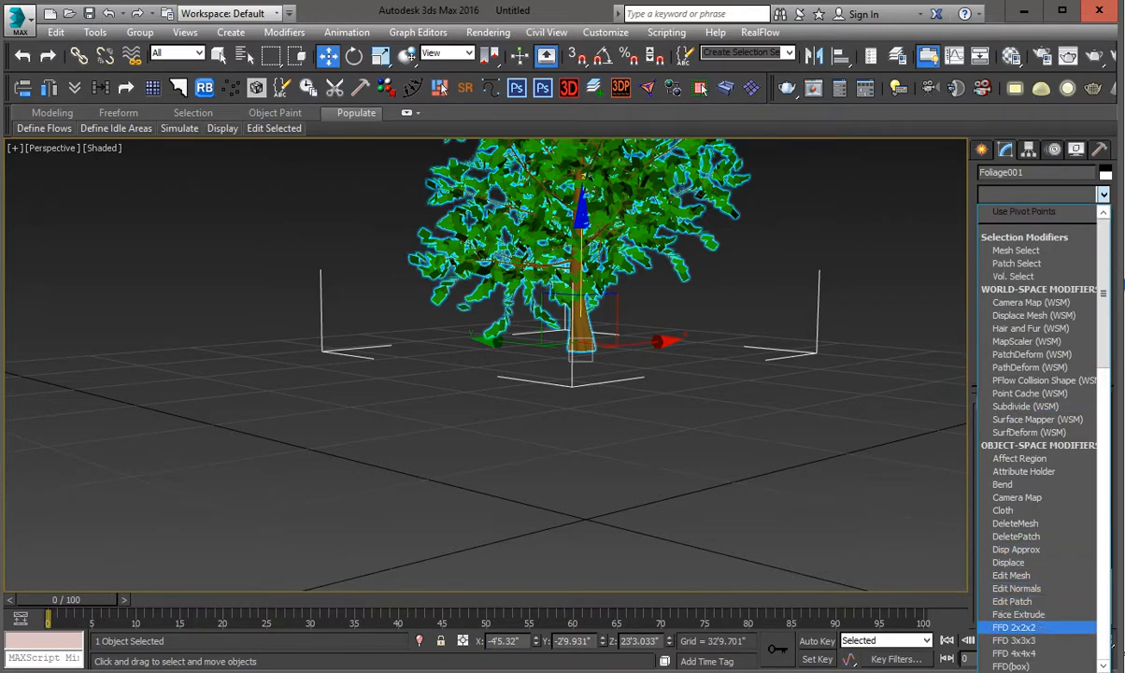
{"action": "scroll", "coordinate": [1028, 581], "scroll_direction": "down", "scroll_amount": 1}
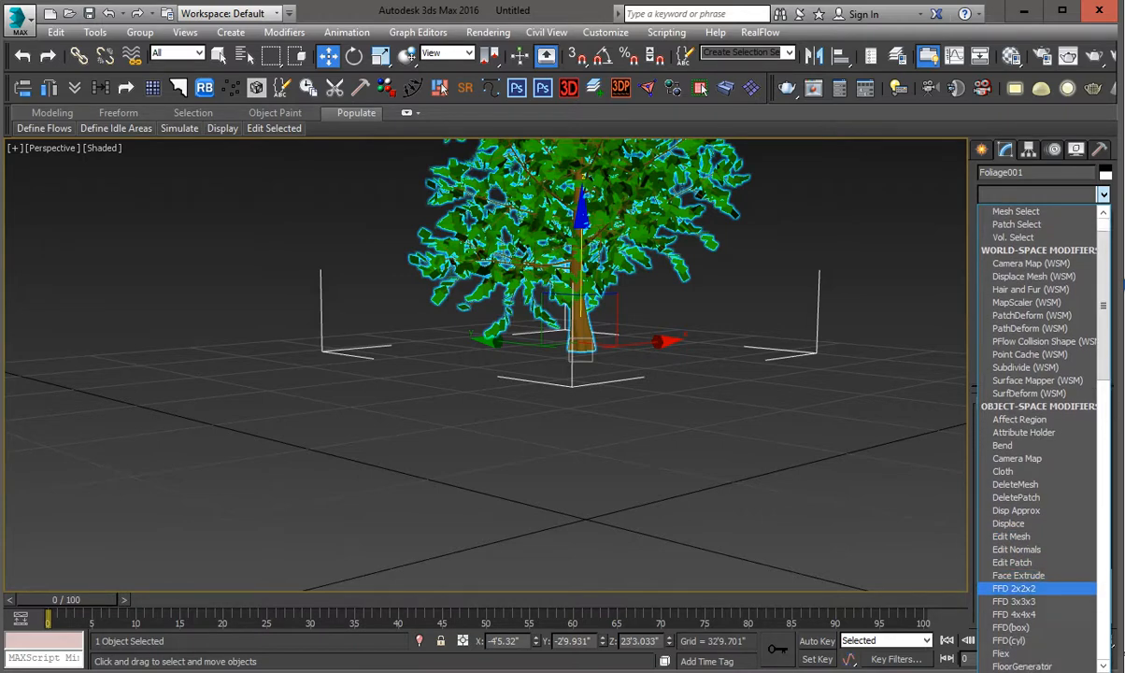
{"action": "scroll", "coordinate": [1028, 576], "scroll_direction": "down", "scroll_amount": 1}
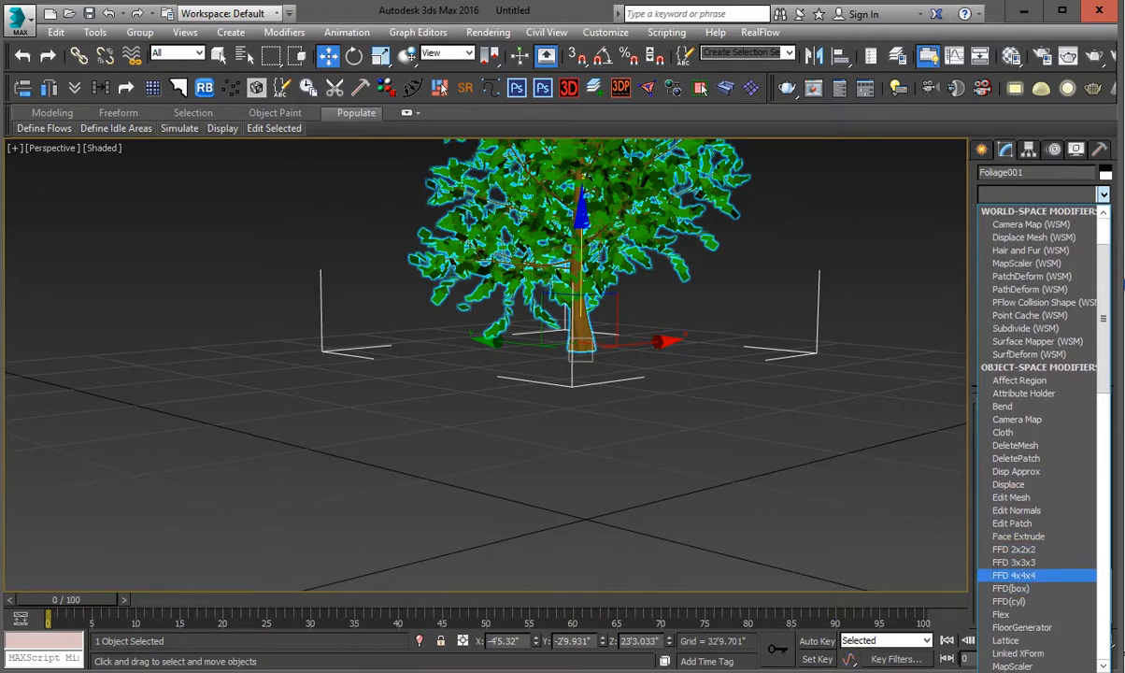
{"action": "left_click", "coordinate": [1019, 497]}
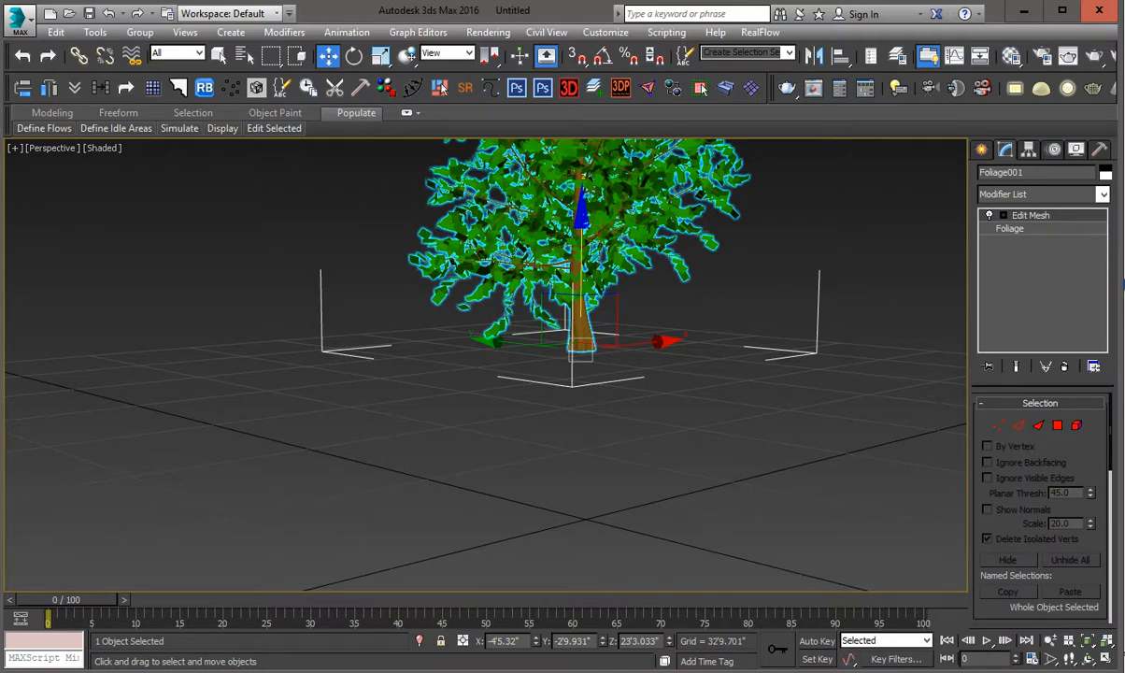
Step: Select the vertices at the trunk's base and lower them along Z to the grid plane, then leave vertex editing and deselect the tree
{"action": "left_click", "coordinate": [999, 426]}
{"action": "left_click_drag", "start_coordinate": [657, 404], "coordinate": [549, 331]}
{"action": "scroll", "coordinate": [580, 337], "scroll_direction": "up", "scroll_amount": 4}
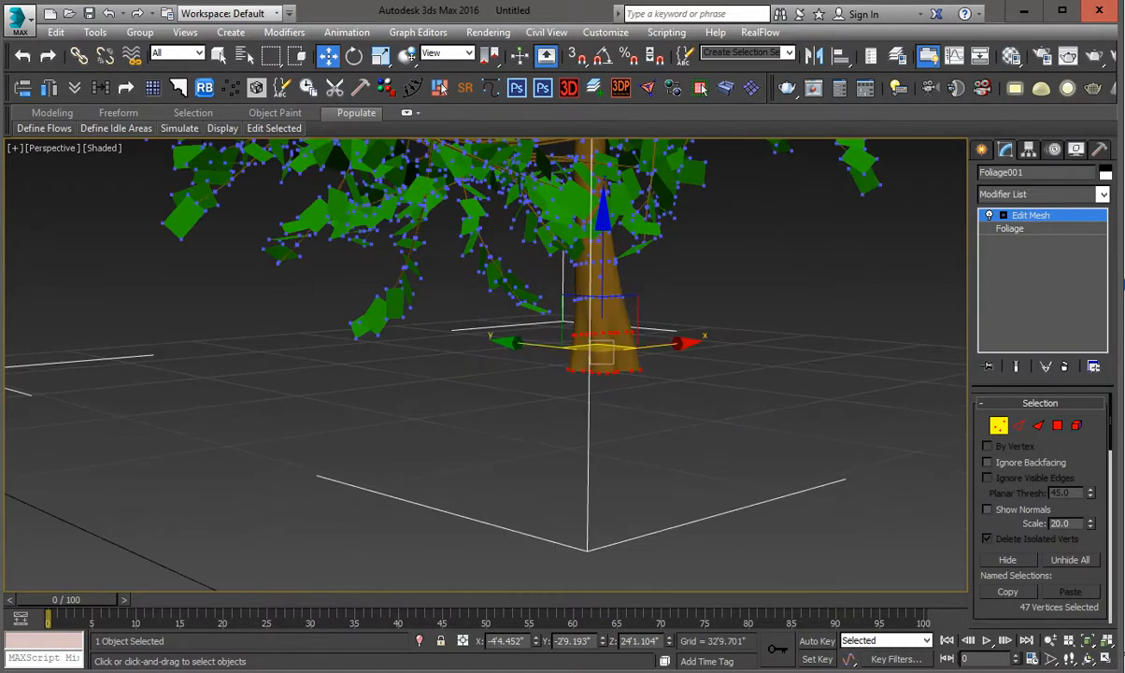
{"action": "scroll", "coordinate": [579, 336], "scroll_direction": "down", "scroll_amount": 2}
{"action": "left_click_drag", "start_coordinate": [587, 281], "coordinate": [587, 519]}
{"action": "middle_click_drag", "start_coordinate": [587, 519], "coordinate": [596, 301]}
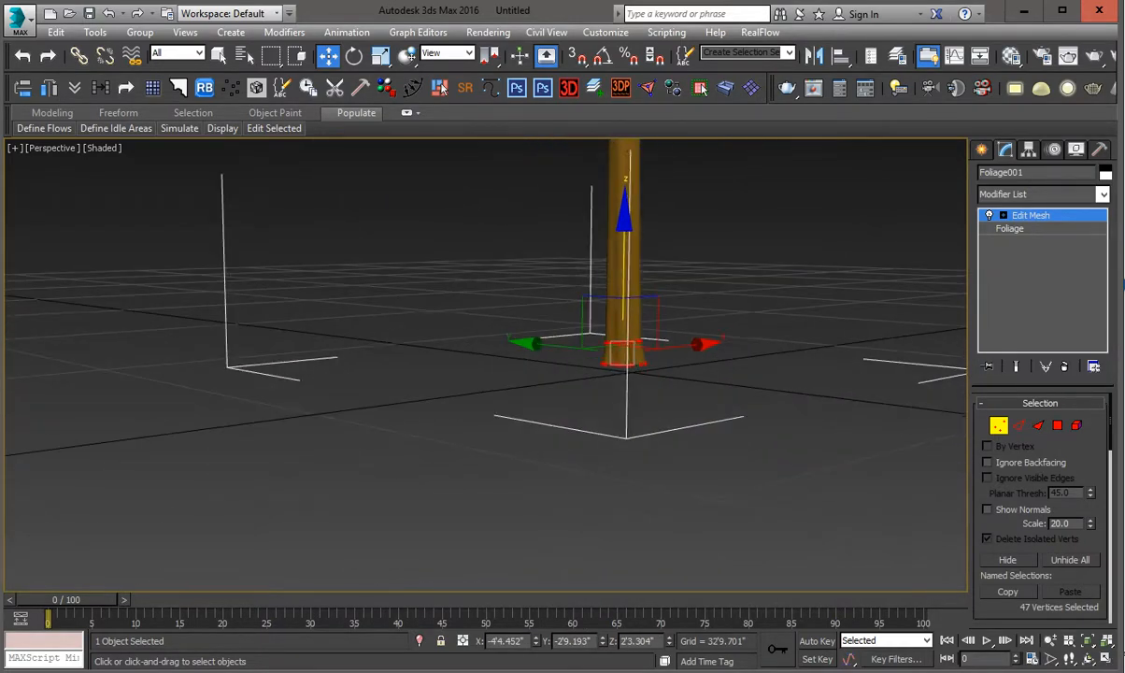
{"action": "left_click_drag", "start_coordinate": [625, 280], "coordinate": [625, 297]}
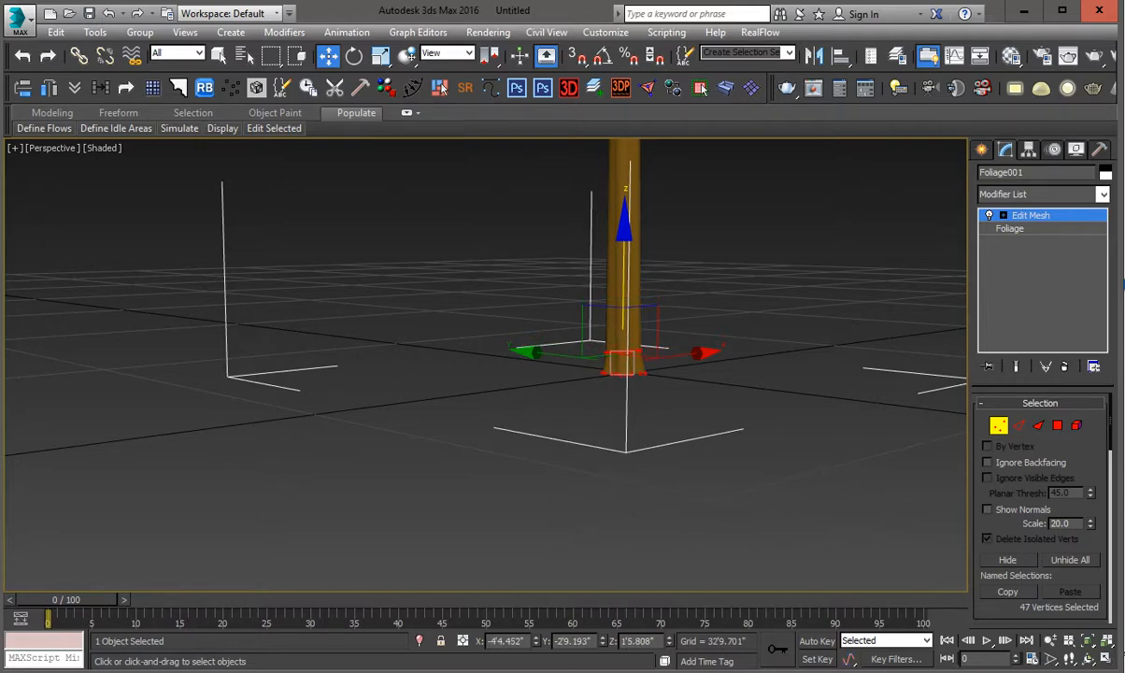
{"action": "key", "text": "1"}
{"action": "left_click", "coordinate": [901, 245]}
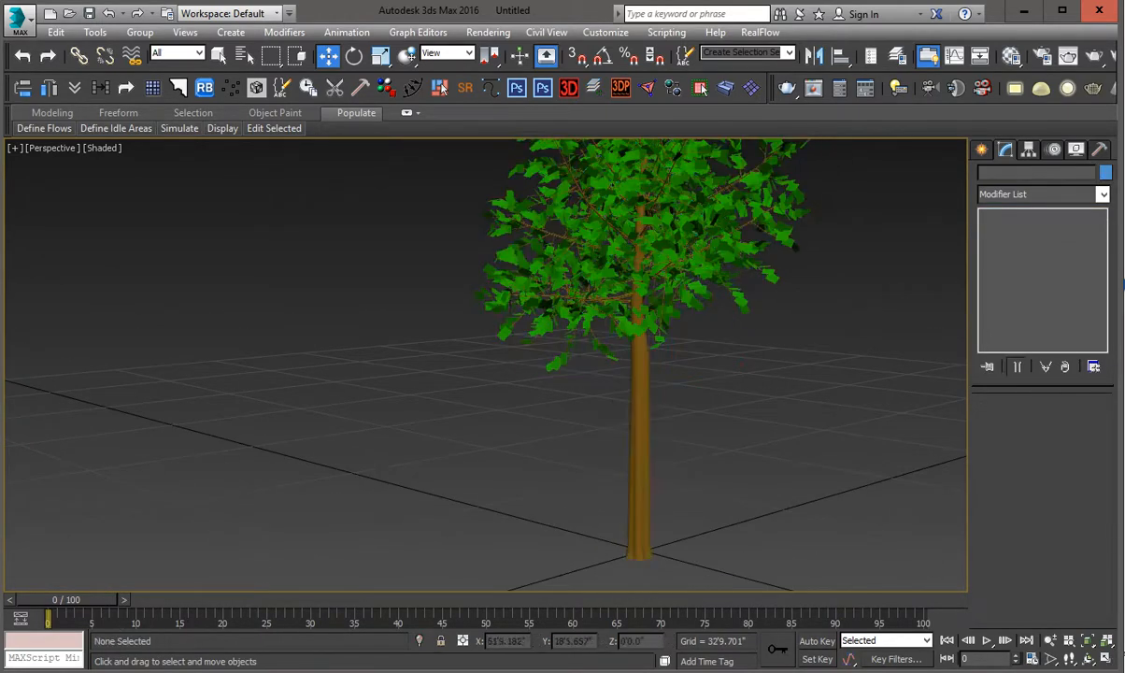
Step: Create a Blizzard particle emitter on the grid around the trunk's base, about 35 feet wide and 33 feet long
{"action": "middle_click_drag", "start_coordinate": [673, 289], "coordinate": [643, 305], "text": "alt"}
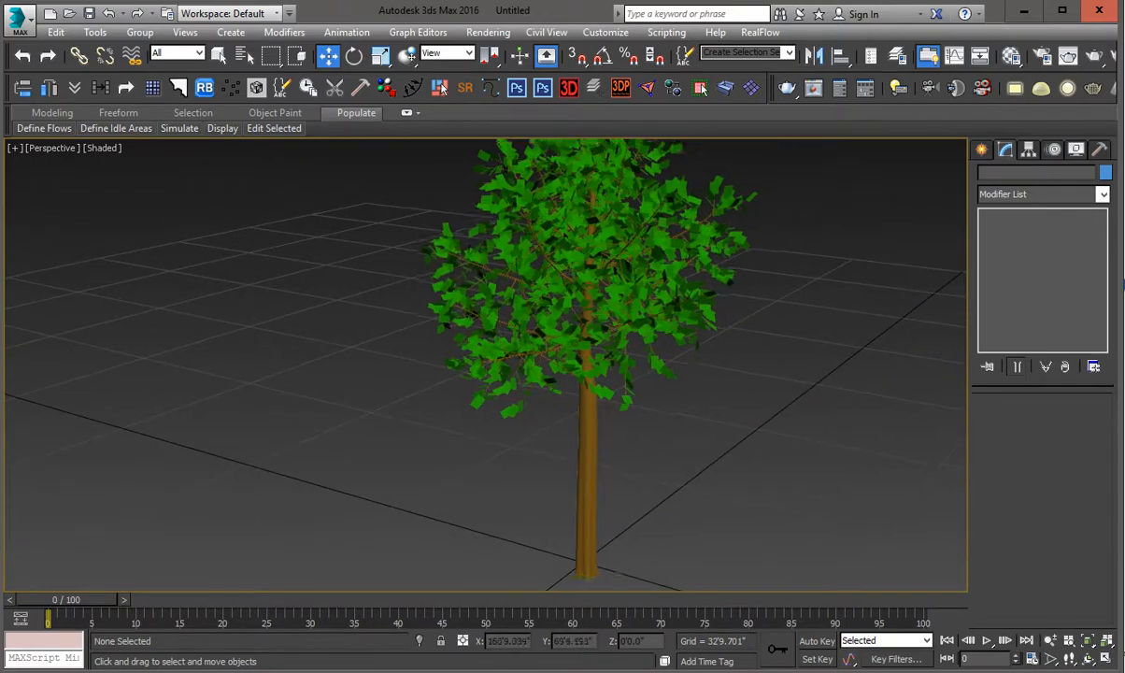
{"action": "scroll", "coordinate": [643, 304], "scroll_direction": "down", "scroll_amount": 3}
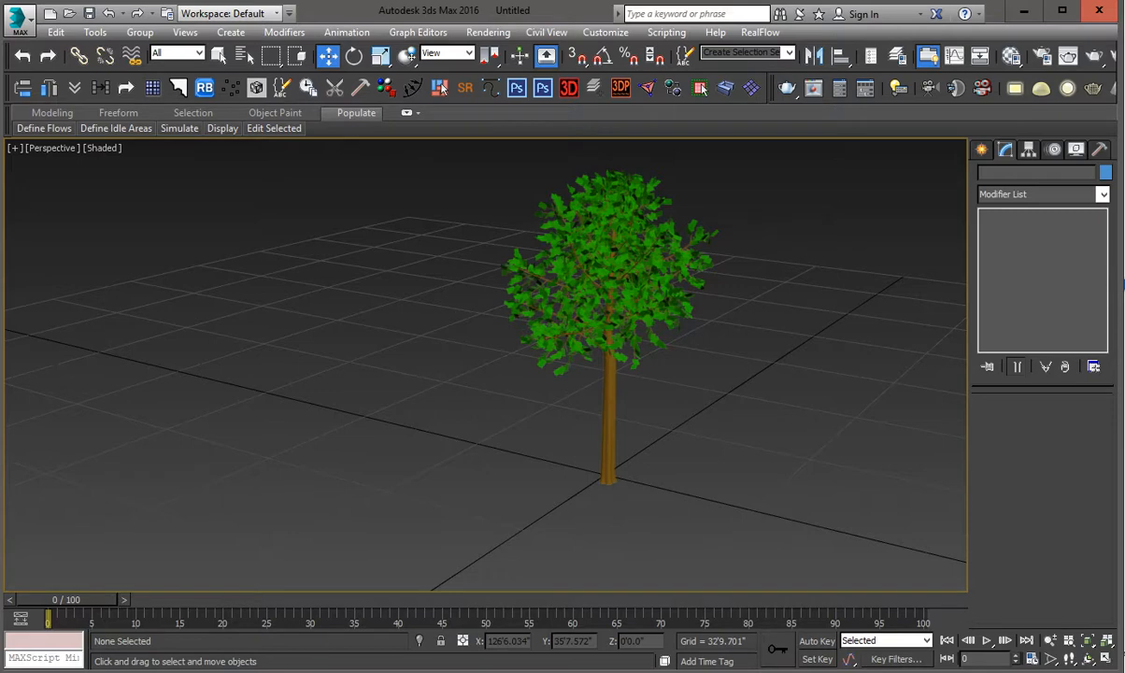
{"action": "middle_click_drag", "start_coordinate": [698, 322], "coordinate": [654, 375]}
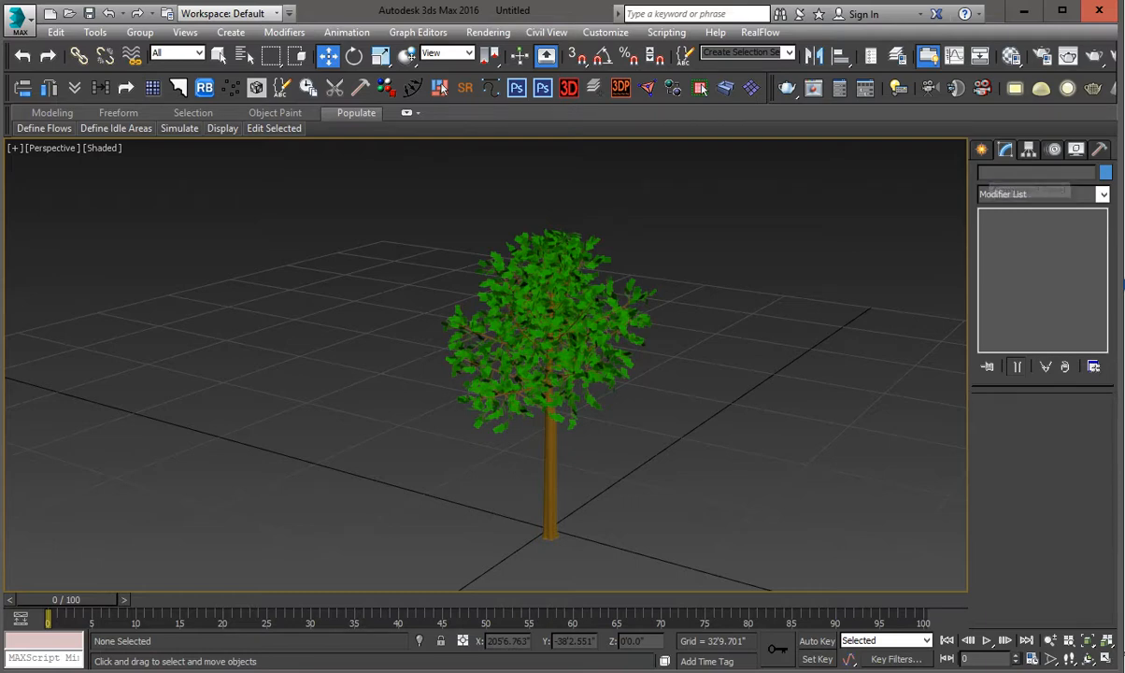
{"action": "left_click", "coordinate": [981, 150]}
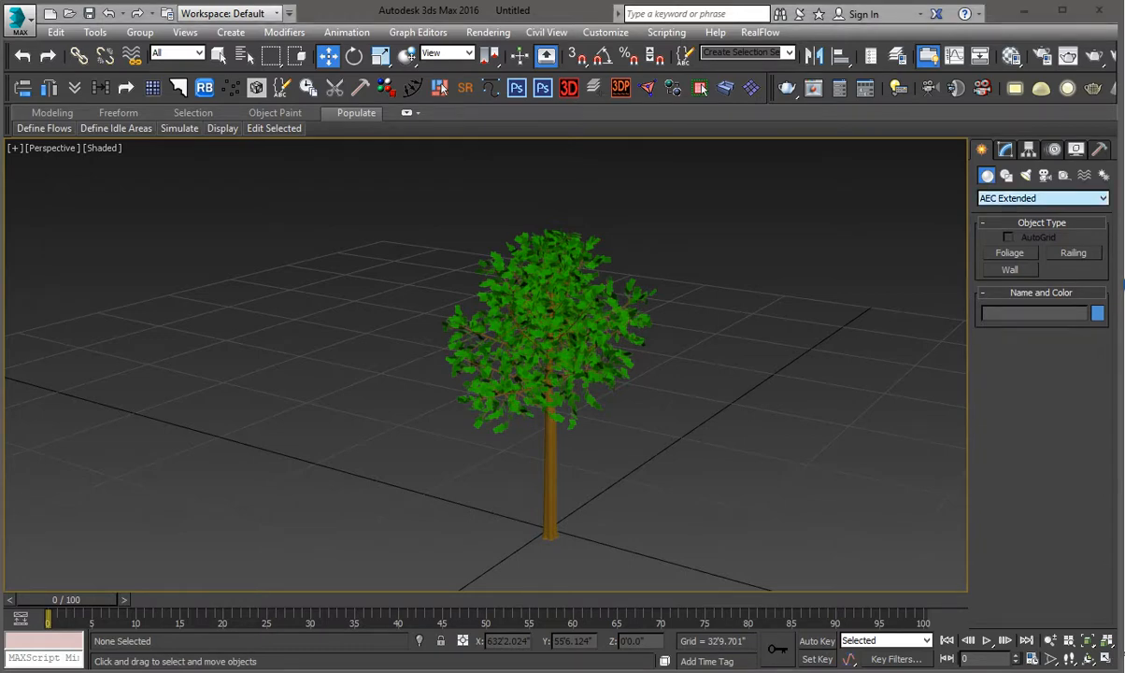
{"action": "left_click", "coordinate": [1042, 198]}
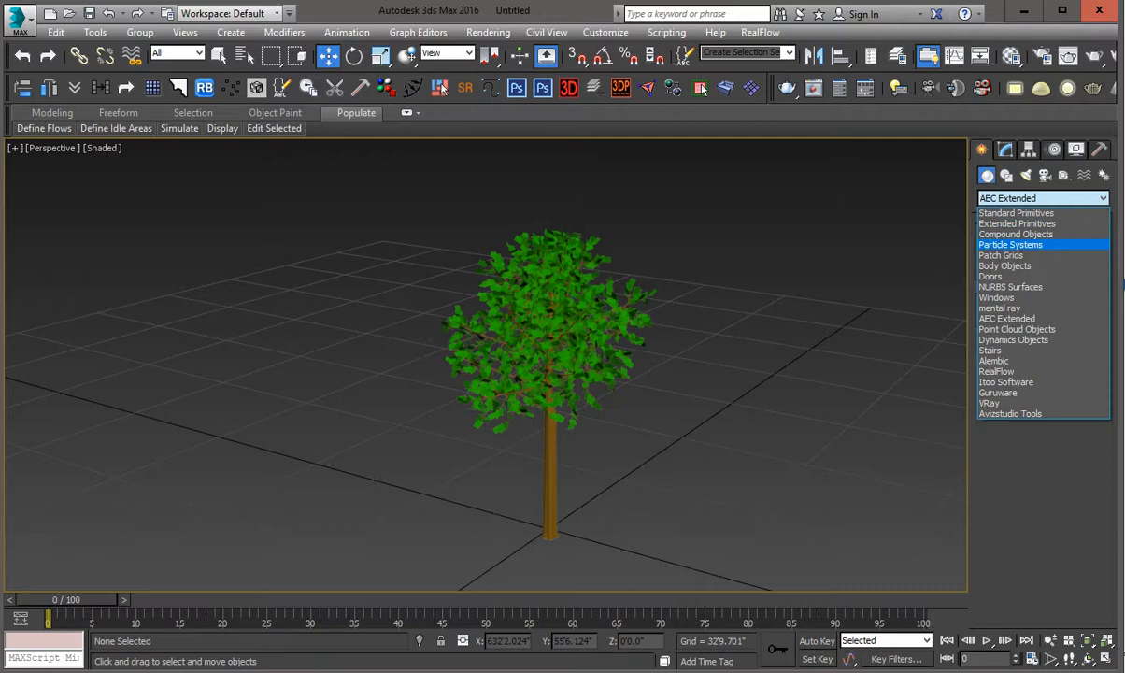
{"action": "left_click", "coordinate": [1011, 244]}
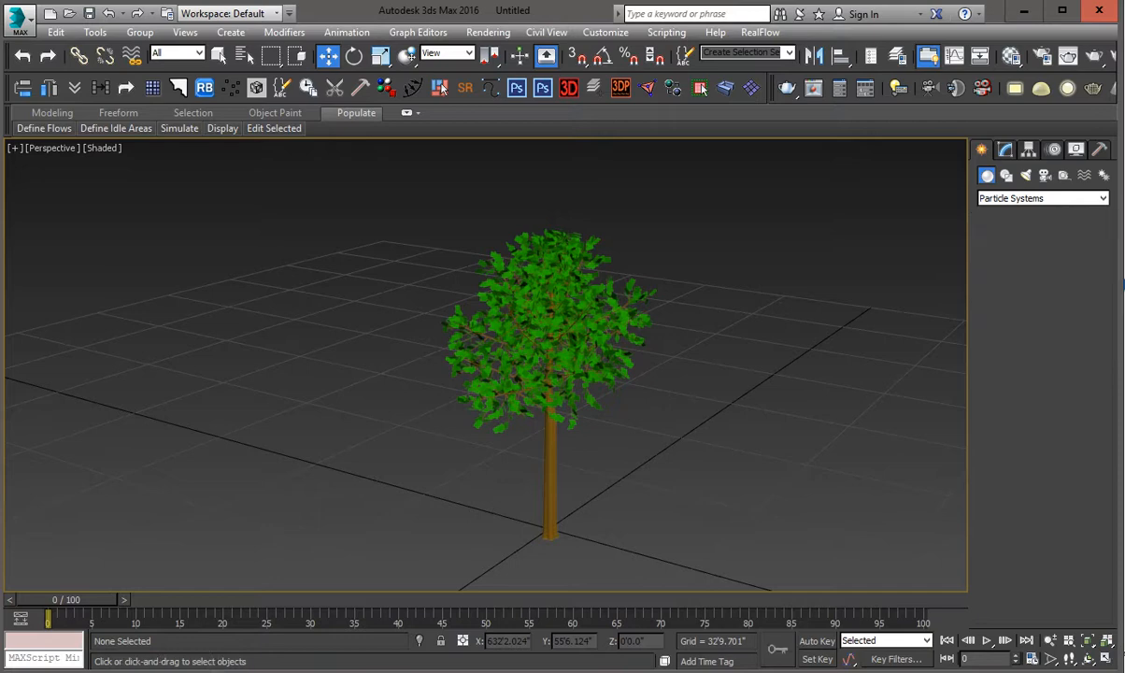
{"action": "left_click", "coordinate": [1010, 287]}
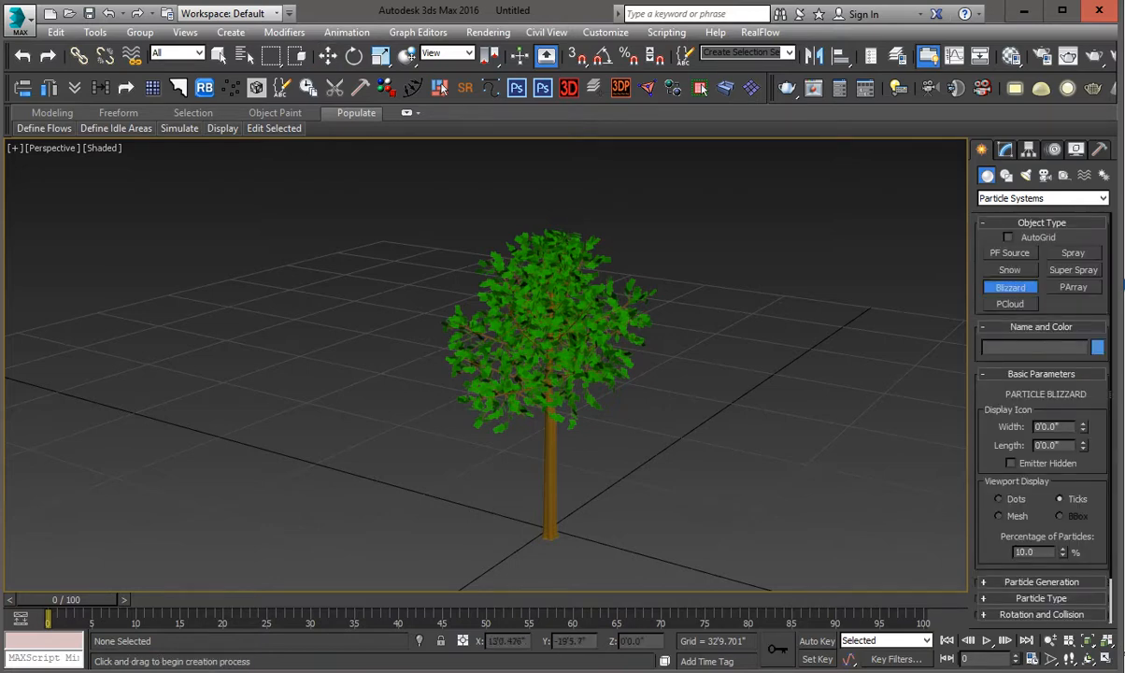
{"action": "mouse_move", "coordinate": [657, 533]}
{"action": "left_mouse_down"}
{"action": "mouse_move", "coordinate": [422, 551]}
{"action": "mouse_move", "coordinate": [432, 552]}
{"action": "left_mouse_up"}
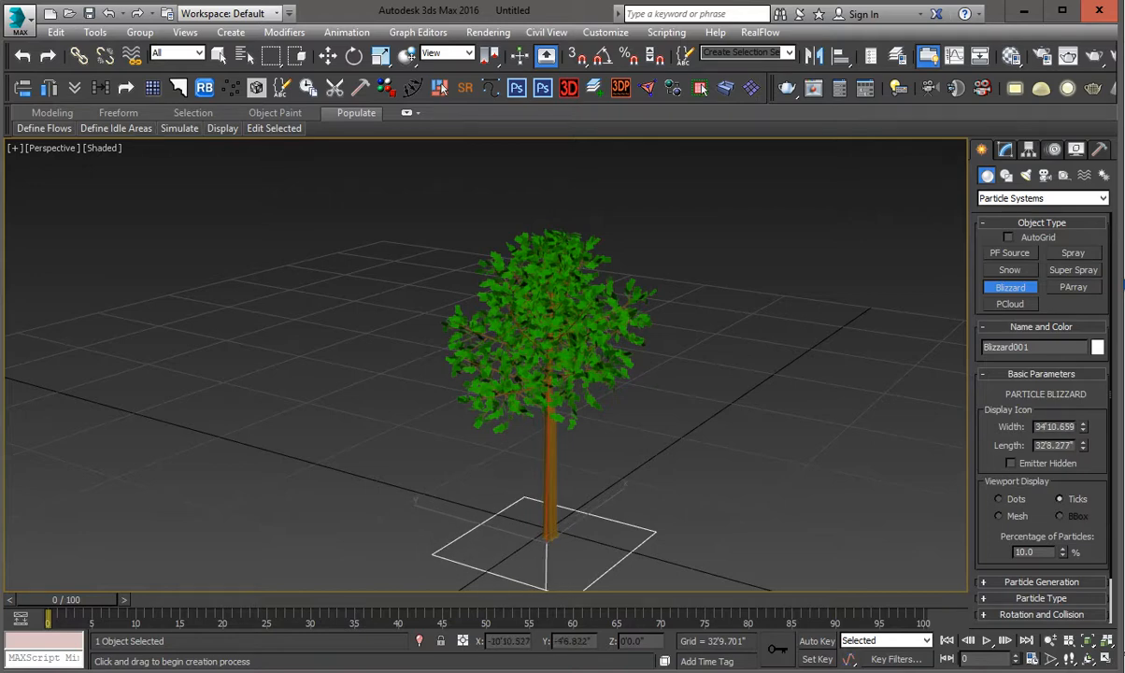
Step: Play the animation to preview the Blizzard particles, stop it, and scrub the timeline back to frame 7
{"action": "middle_click_drag", "start_coordinate": [525, 551], "coordinate": [564, 449]}
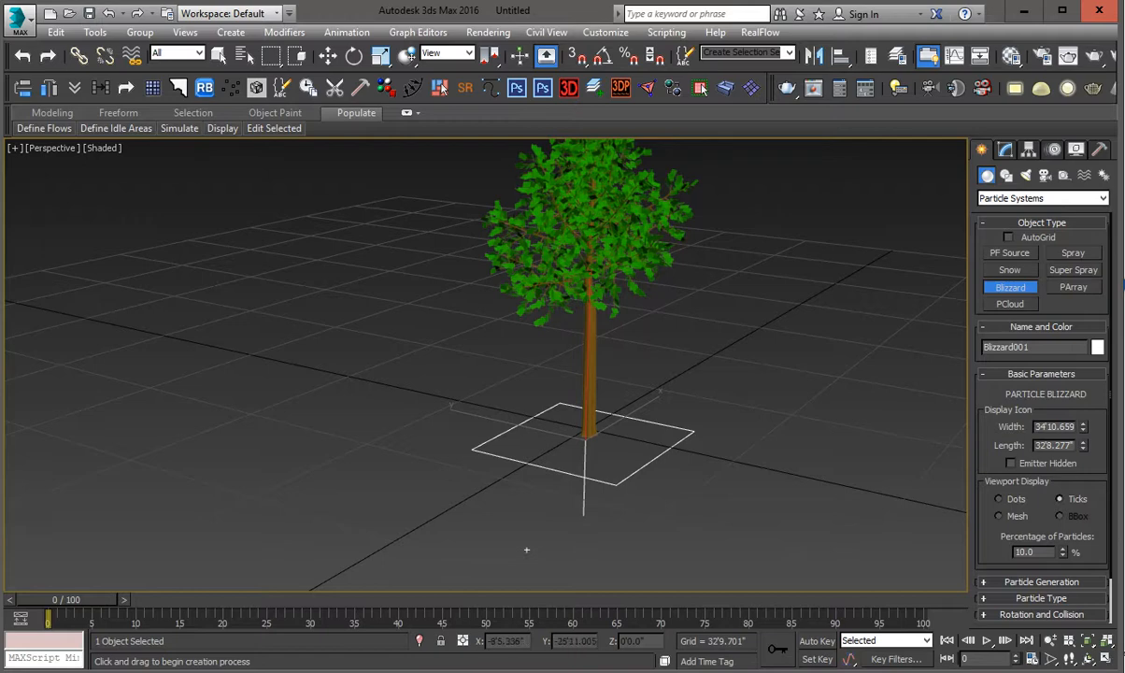
{"action": "middle_click_drag", "start_coordinate": [526, 551], "coordinate": [521, 538]}
{"action": "scroll", "coordinate": [520, 538], "scroll_direction": "down", "scroll_amount": 3}
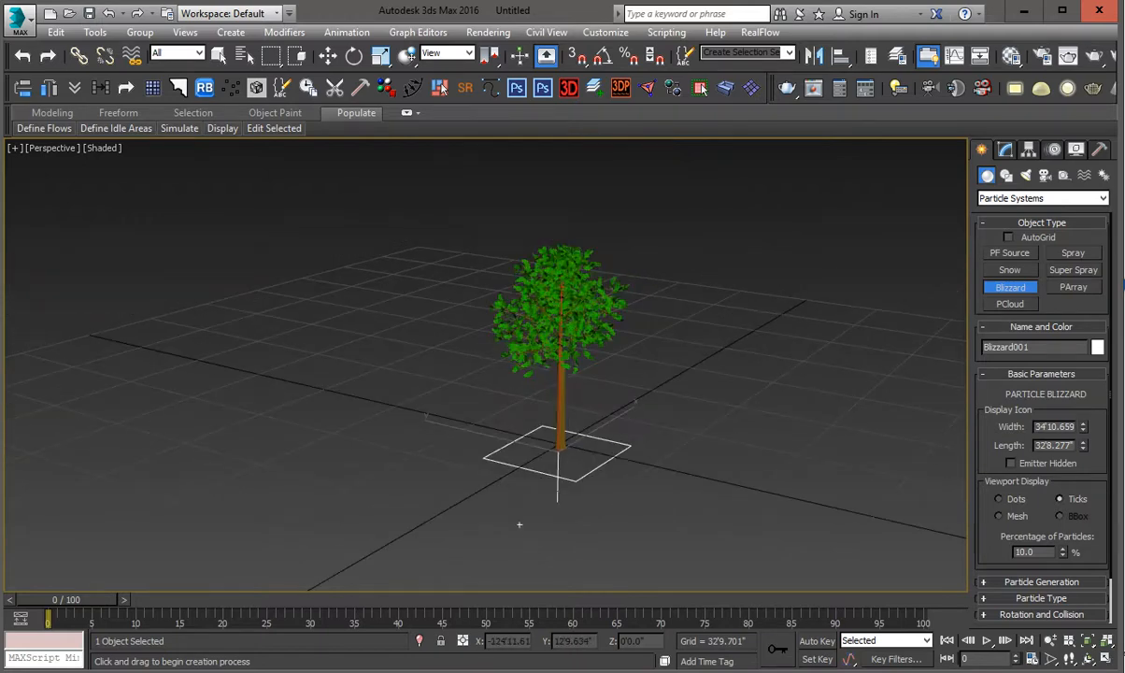
{"action": "key", "text": "/"}
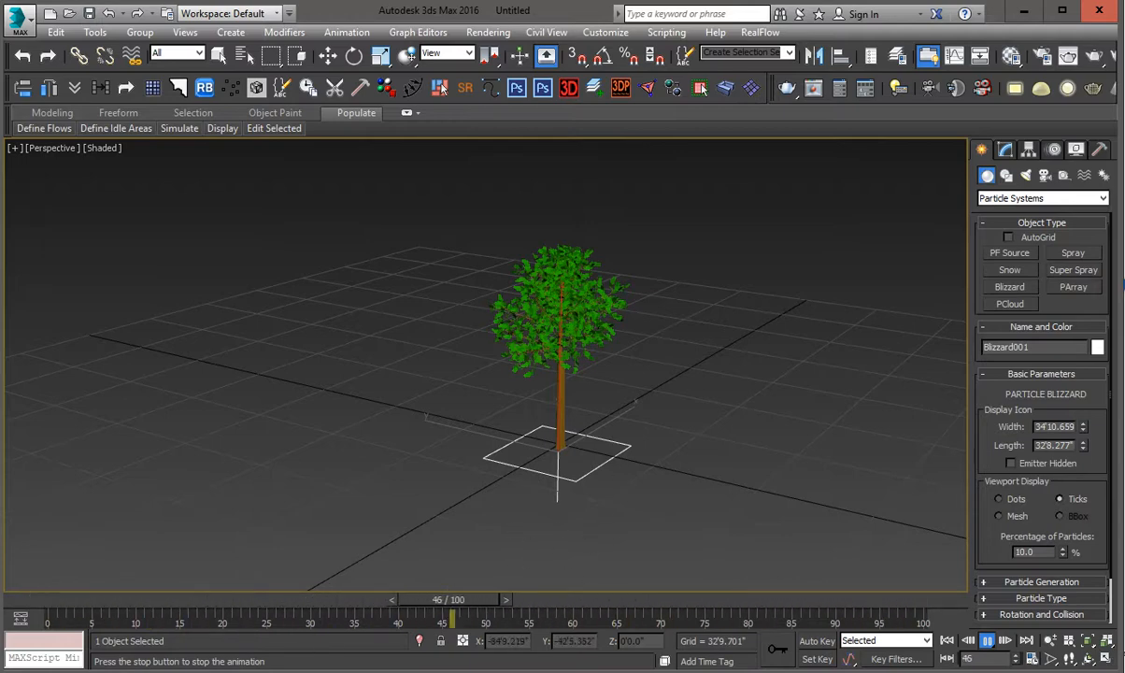
{"action": "key", "text": "/"}
{"action": "mouse_move", "coordinate": [693, 599]}
{"action": "left_mouse_down"}
{"action": "mouse_move", "coordinate": [75, 599]}
{"action": "mouse_move", "coordinate": [124, 599]}
{"action": "left_mouse_up"}
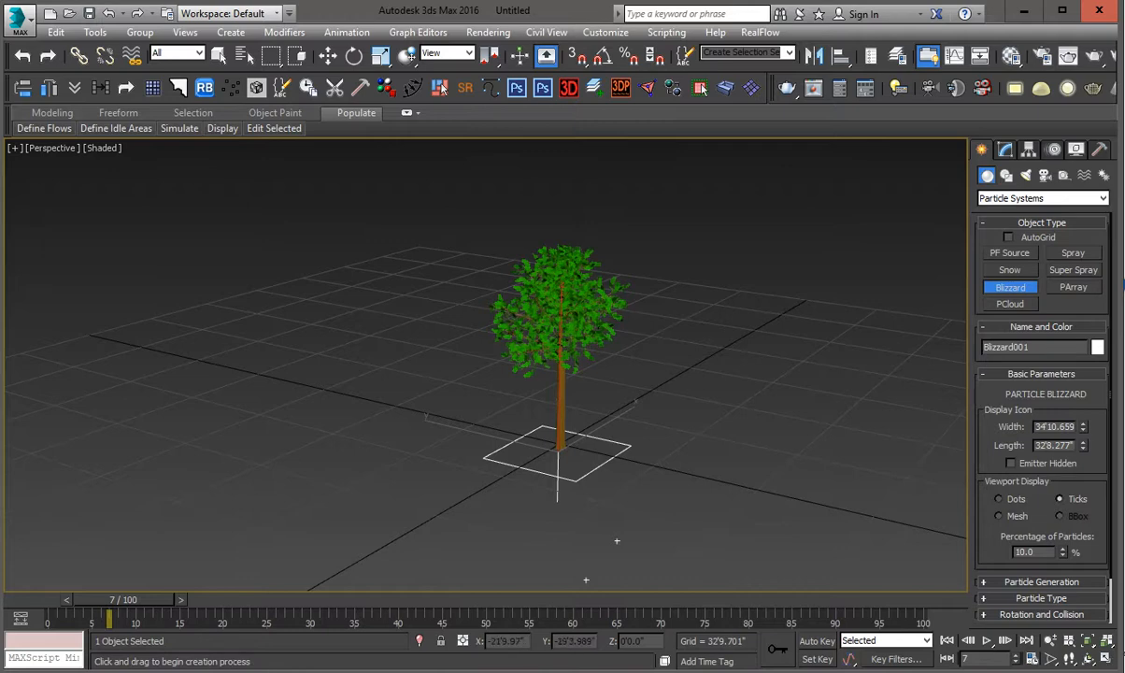
{"action": "middle_click_drag", "start_coordinate": [617, 541], "coordinate": [608, 553]}
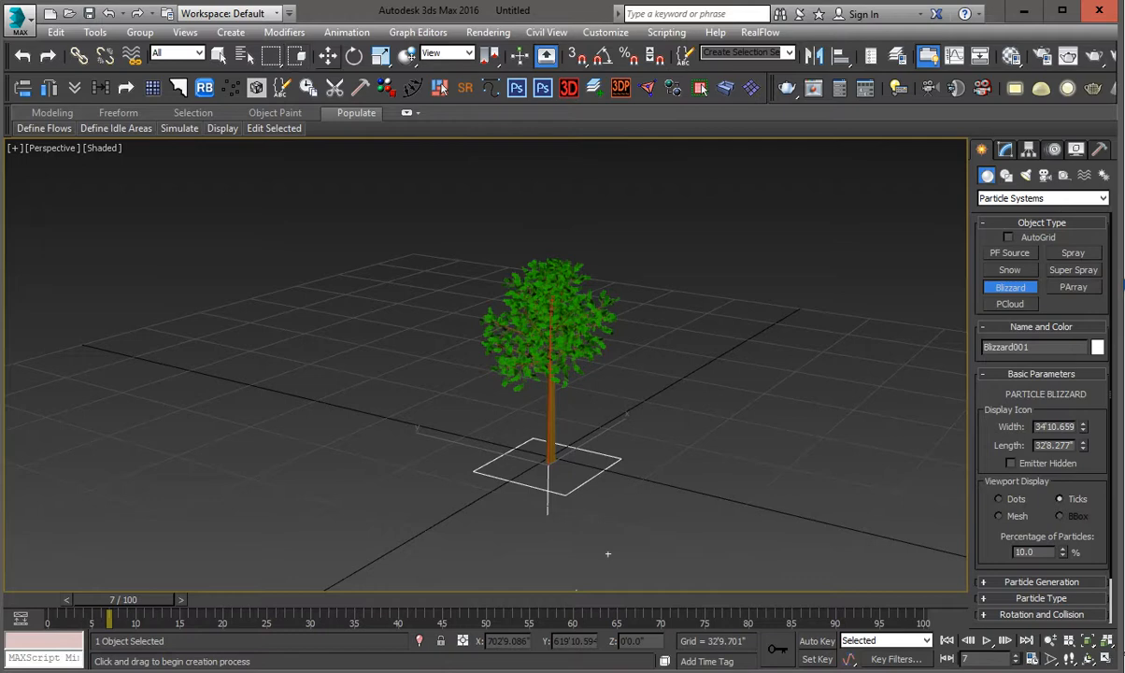
Step: Raise the Blizzard emitter along Z into the middle of the tree crown, about 44'8" above the grid, and scrub the timeline to check it
{"action": "key", "text": "w"}
{"action": "left_click_drag", "start_coordinate": [551, 351], "coordinate": [553, 208]}
{"action": "scroll", "coordinate": [551, 400], "scroll_direction": "up", "scroll_amount": 3}
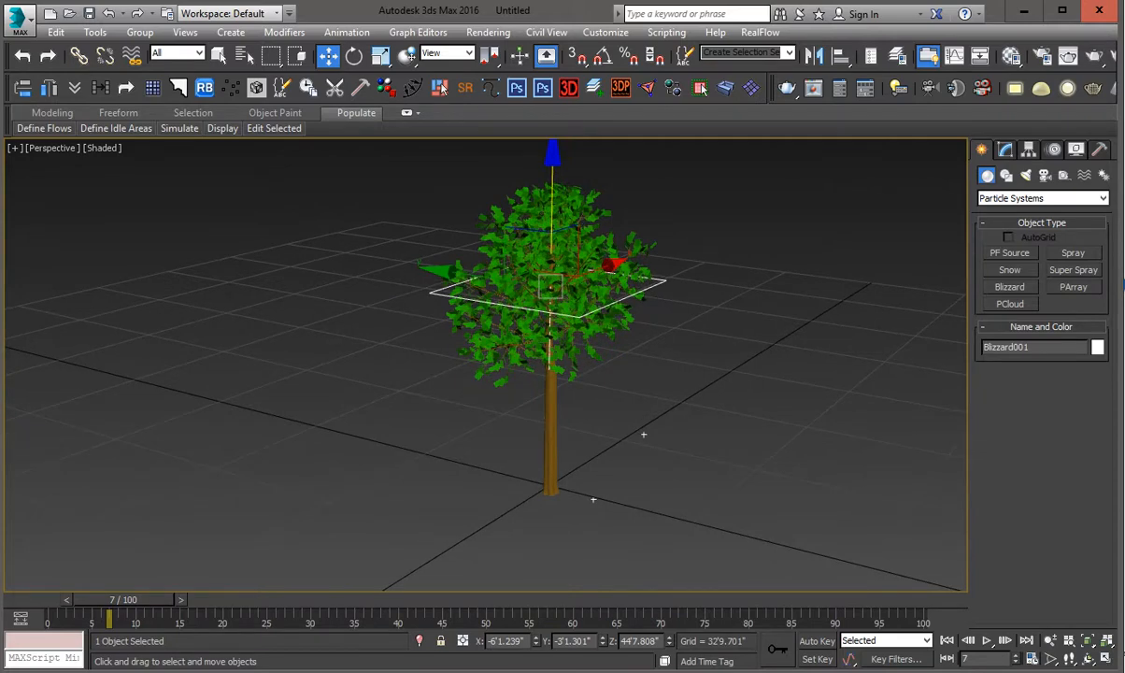
{"action": "left_click_drag", "start_coordinate": [123, 599], "coordinate": [91, 599]}
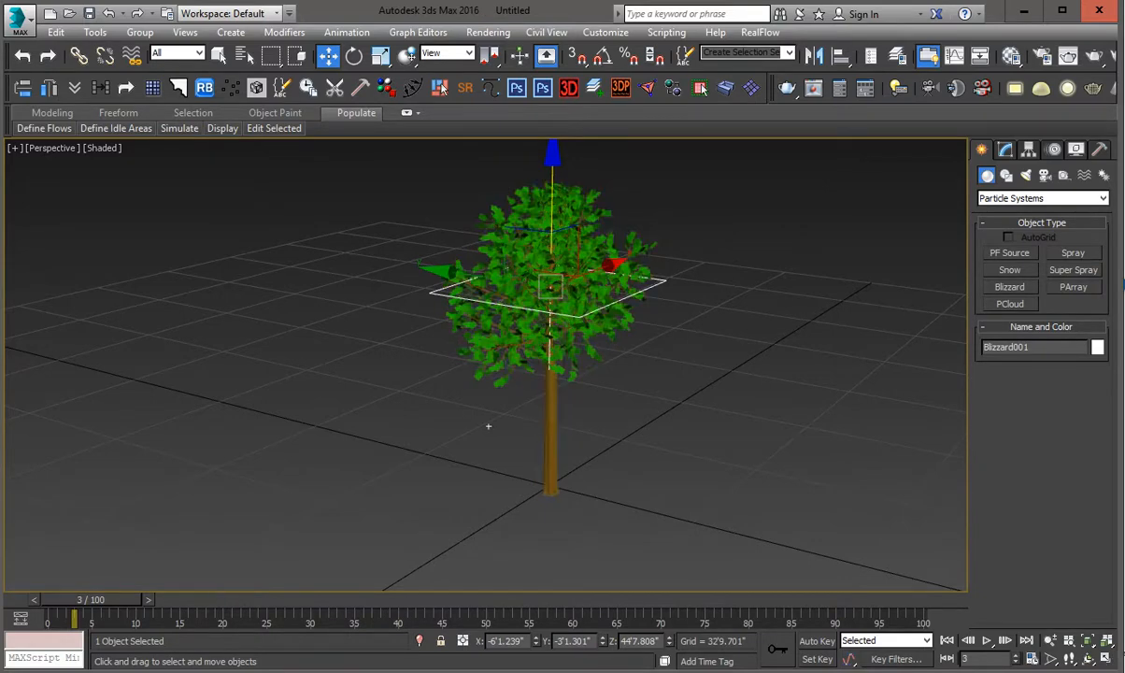
{"action": "left_click_drag", "start_coordinate": [91, 599], "coordinate": [138, 599]}
Step: Set the animation's end time to frame 500
{"action": "left_click", "coordinate": [1032, 659]}
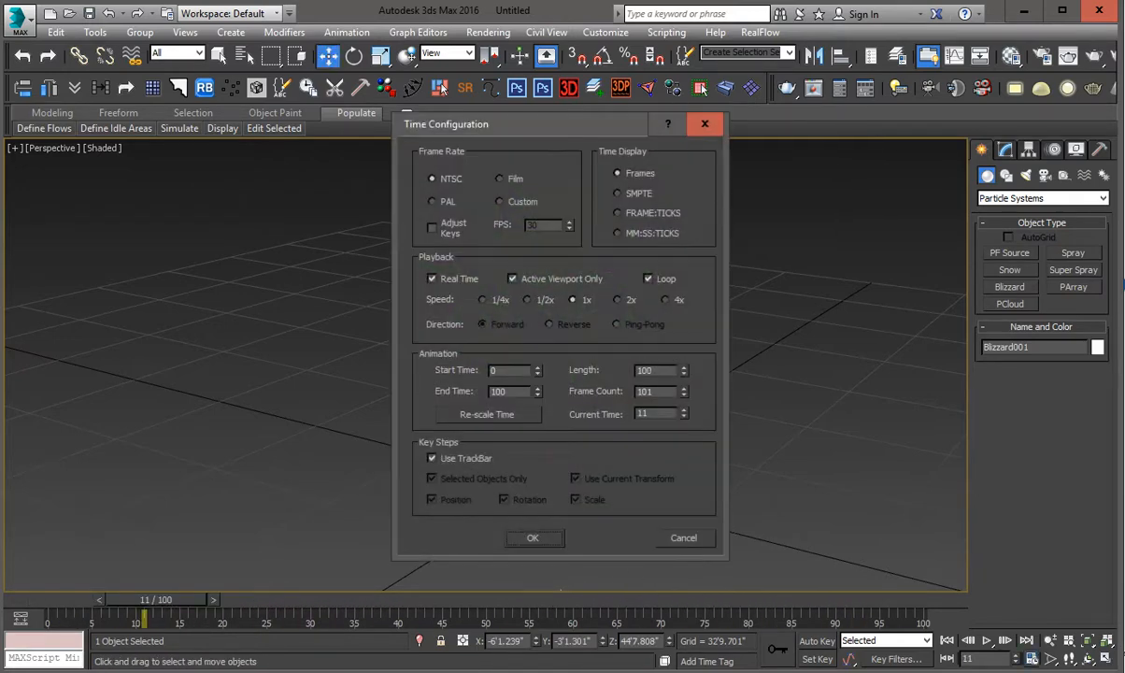
{"action": "double_click", "coordinate": [499, 392]}
{"action": "type", "text": "500"}
{"action": "key", "text": "Return"}
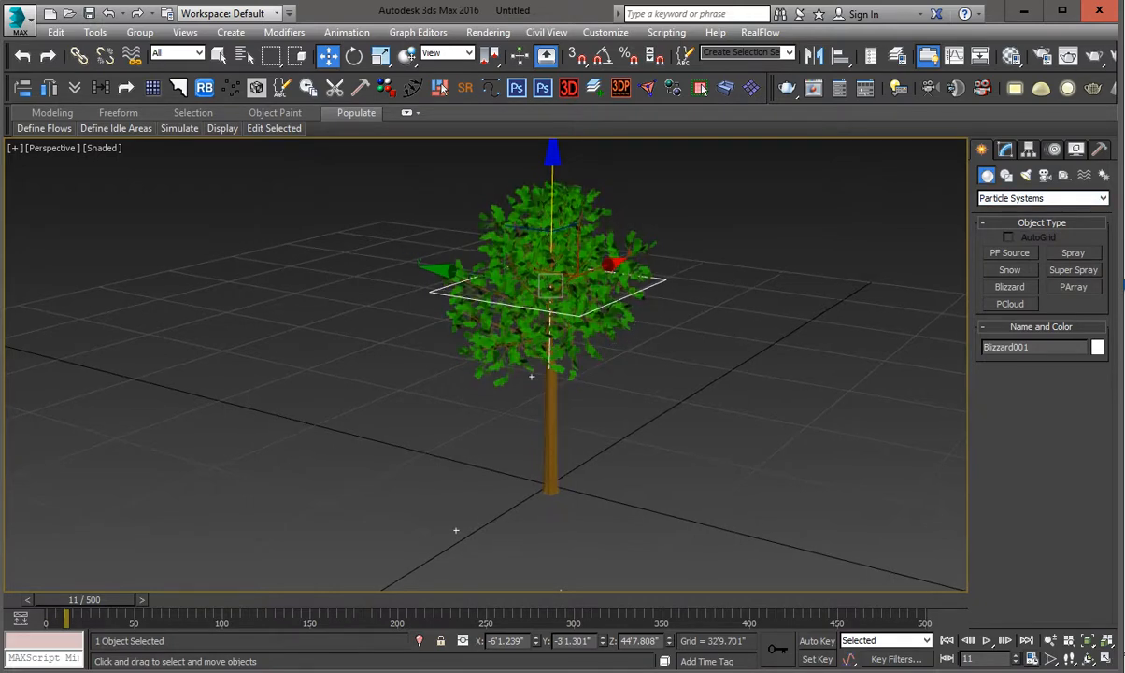
Step: Reselect the Blizzard emitter in the tree crown, open its parameters for editing, and lay them out across three columns
{"action": "middle_click_drag", "start_coordinate": [667, 288], "coordinate": [674, 229]}
{"action": "left_click", "coordinate": [675, 229]}
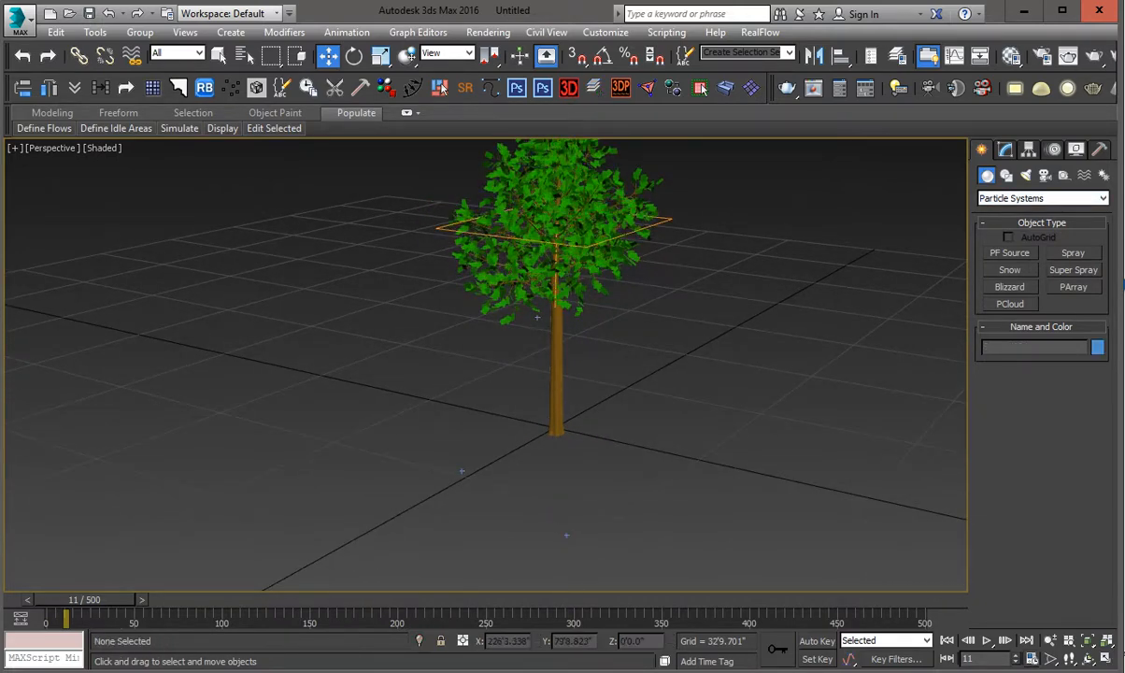
{"action": "left_click", "coordinate": [657, 225]}
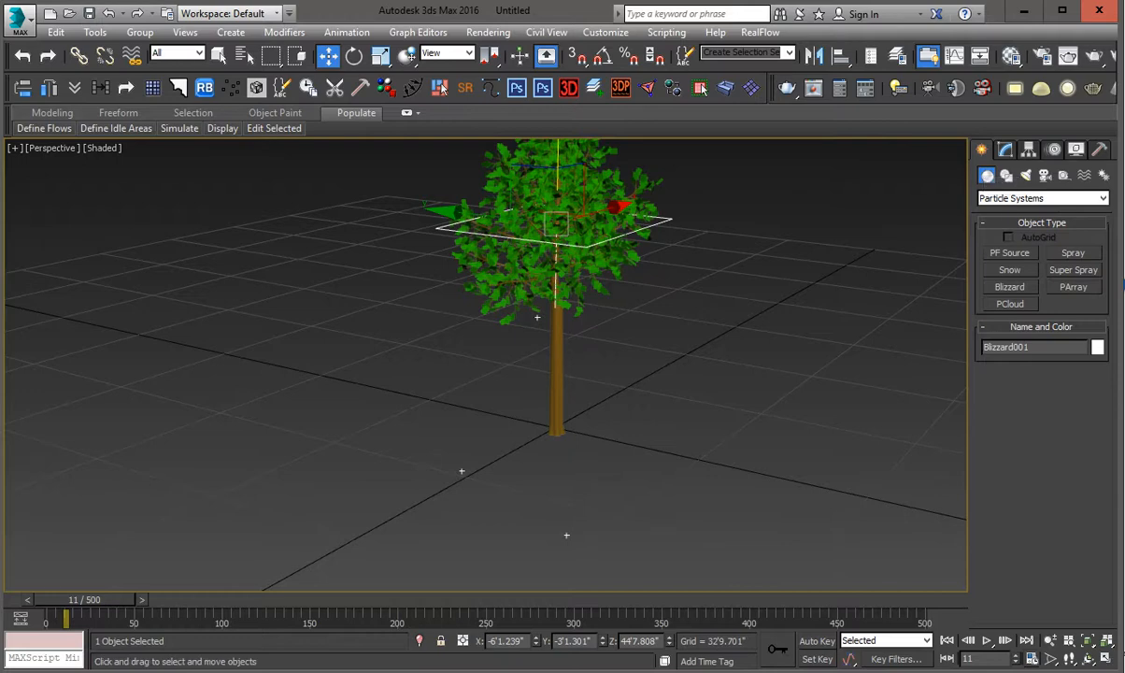
{"action": "left_click", "coordinate": [1006, 150]}
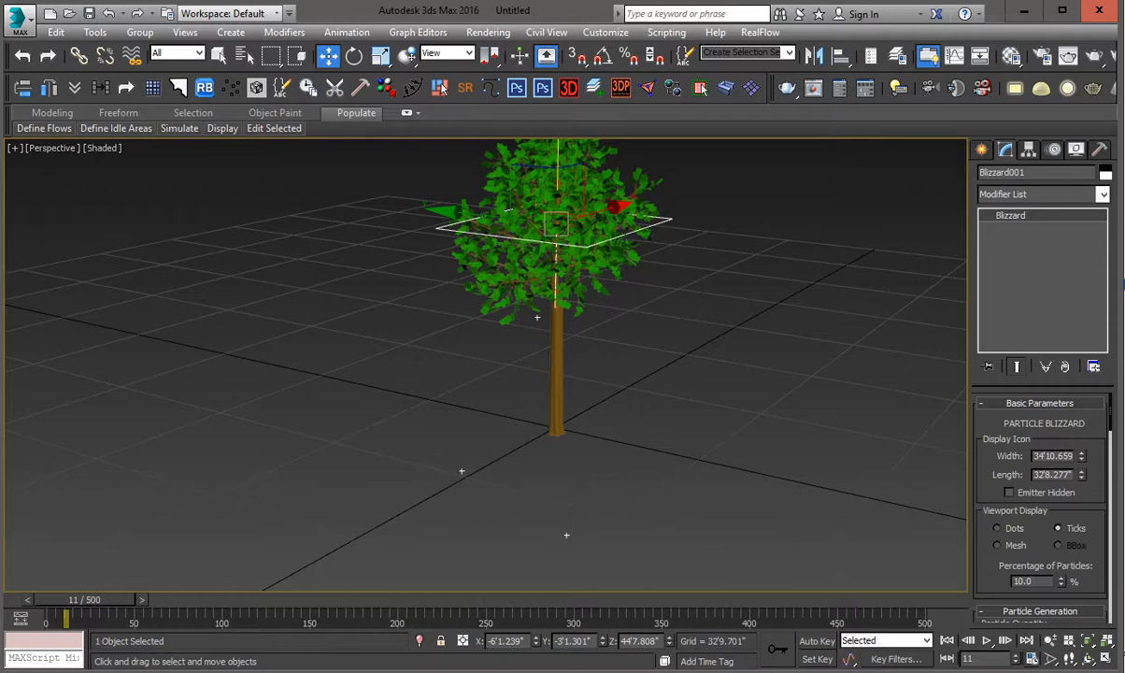
{"action": "left_click_drag", "start_coordinate": [970, 374], "coordinate": [822, 374]}
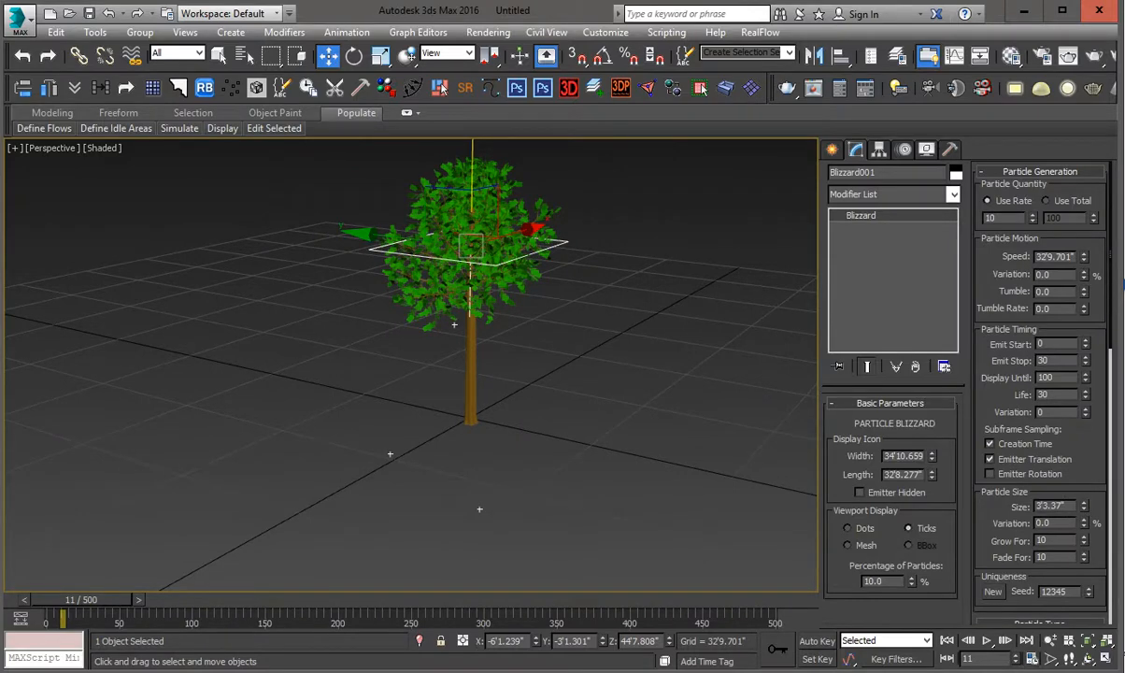
{"action": "left_click_drag", "start_coordinate": [821, 374], "coordinate": [671, 374]}
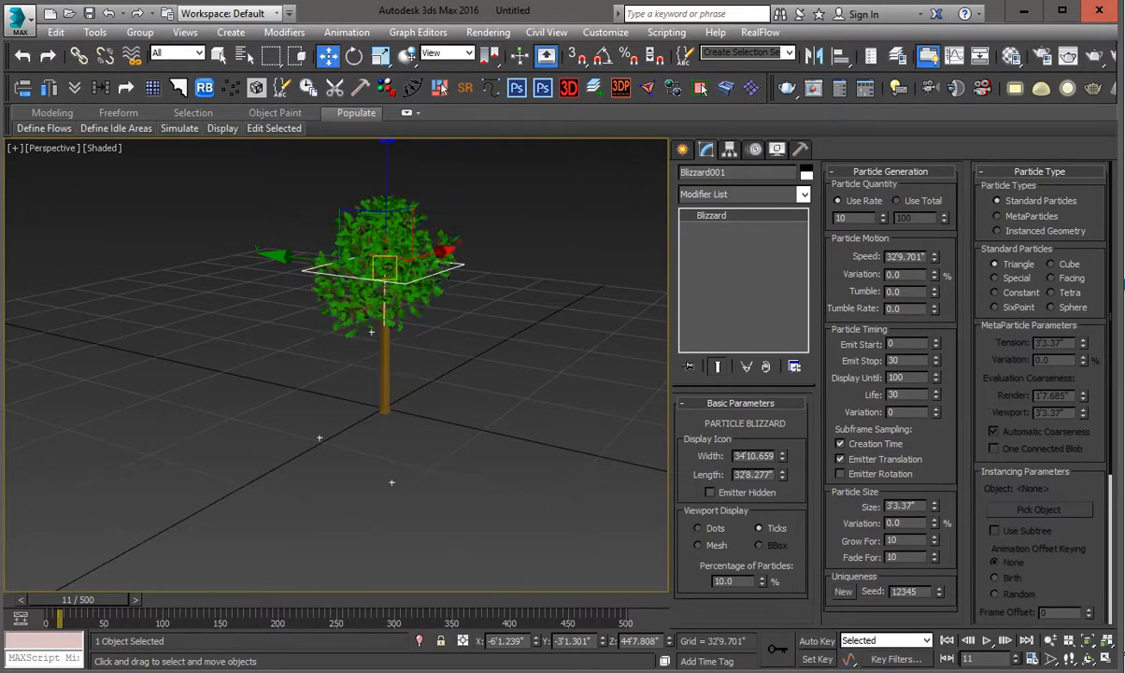
{"action": "scroll", "coordinate": [401, 327], "scroll_direction": "up", "scroll_amount": 2}
{"action": "middle_click_drag", "start_coordinate": [401, 327], "coordinate": [399, 357]}
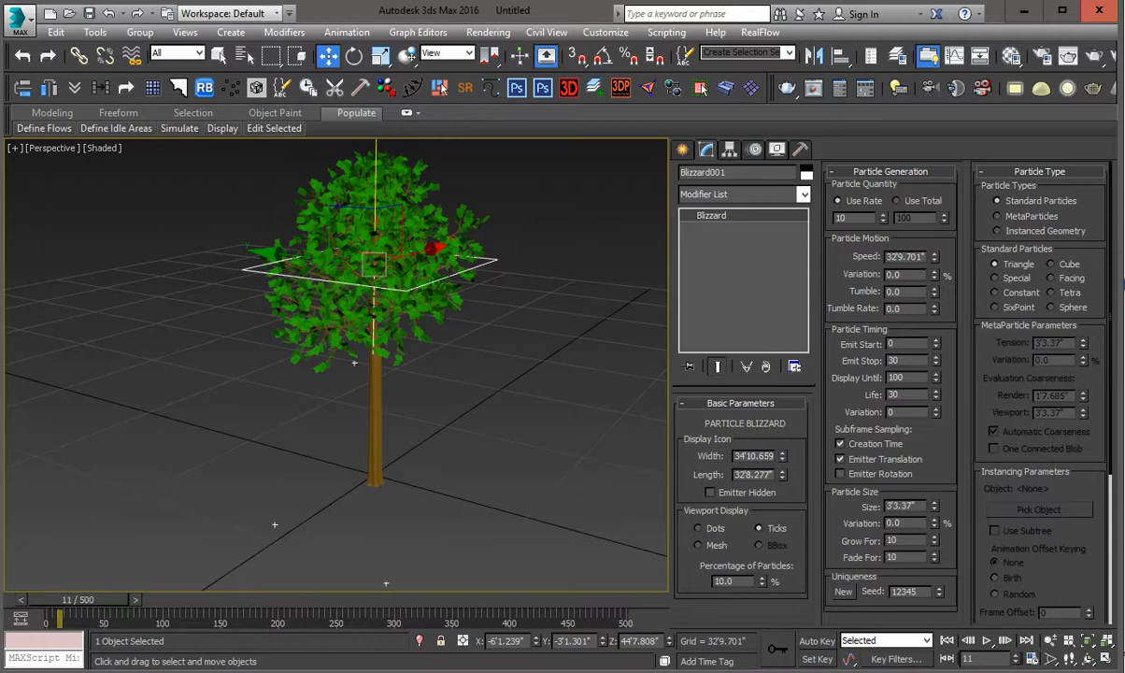
{"action": "scroll", "coordinate": [1041, 393], "scroll_direction": "down", "scroll_amount": 5}
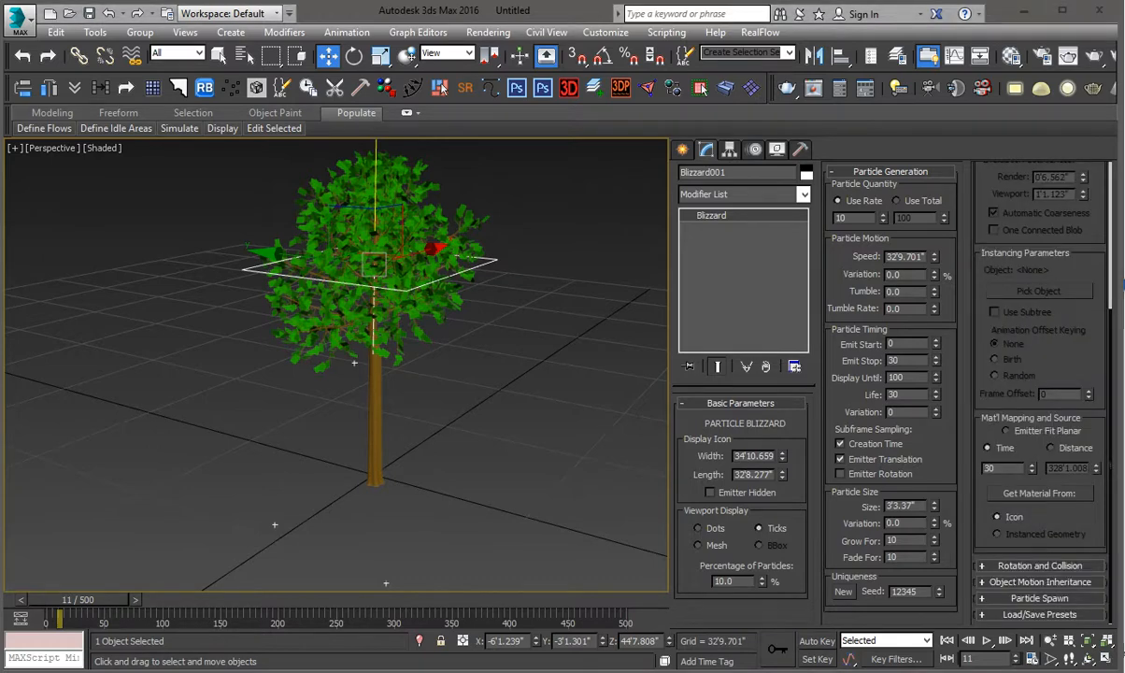
{"action": "scroll", "coordinate": [1040, 393], "scroll_direction": "up", "scroll_amount": 5}
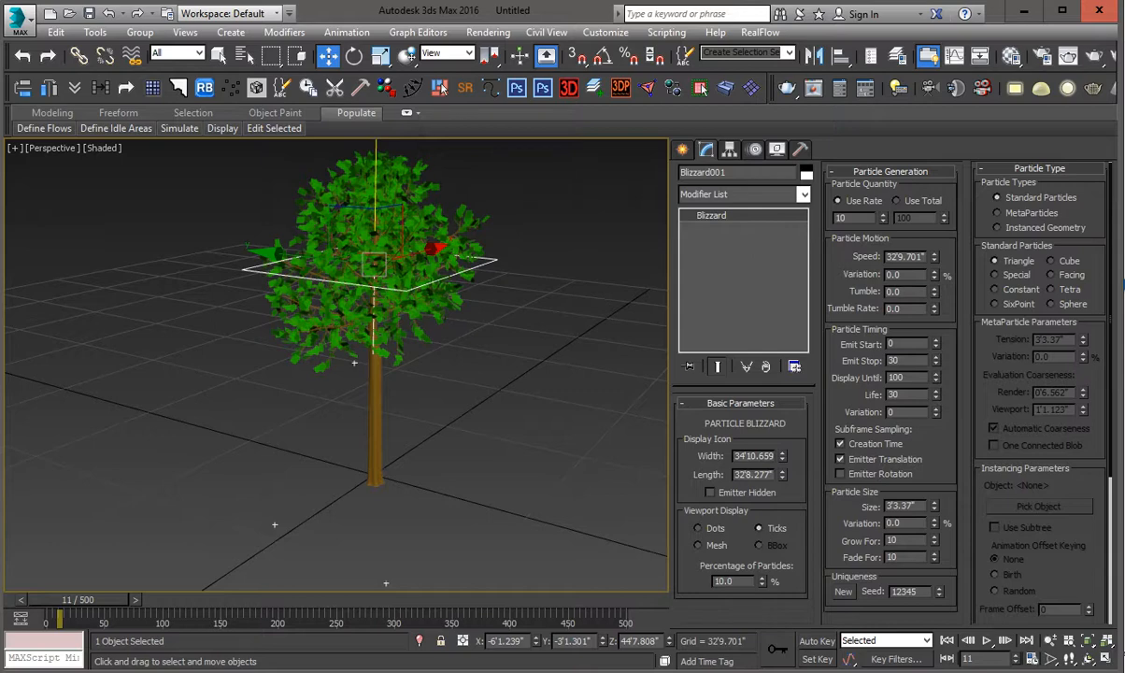
Step: Display the Blizzard particles as Mesh with a size of 16'0.913", and preview the animation
{"action": "left_click", "coordinate": [697, 545]}
{"action": "left_click_drag", "start_coordinate": [934, 506], "coordinate": [935, 294]}
{"action": "key", "text": "/"}
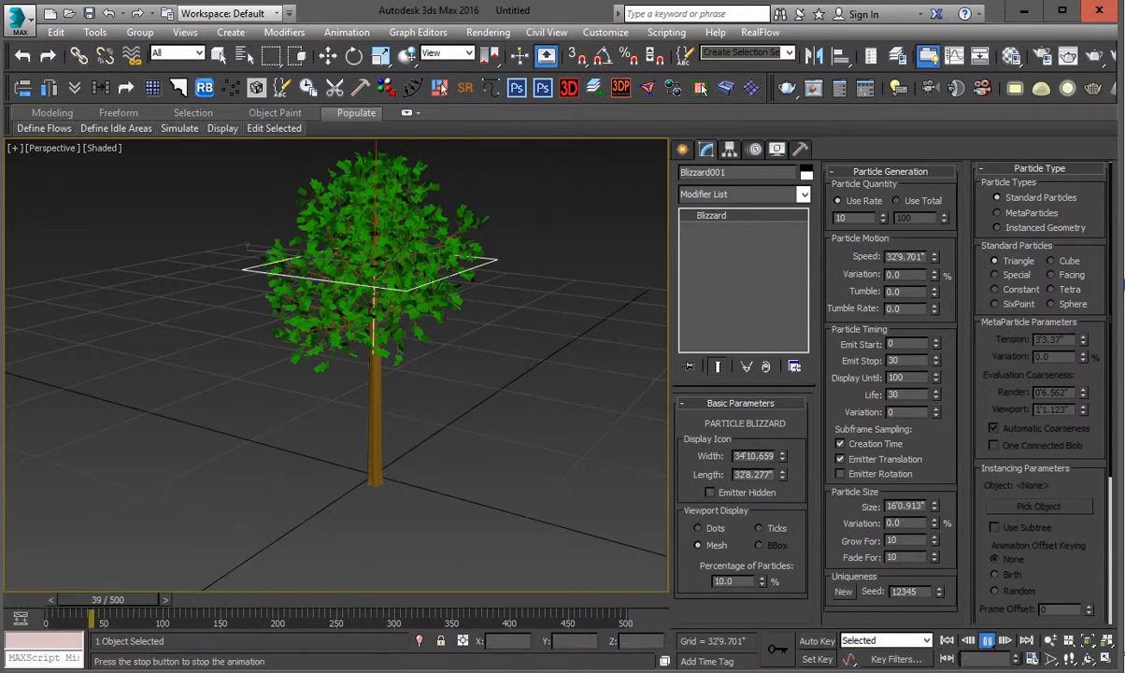
{"action": "left_click_drag", "start_coordinate": [161, 600], "coordinate": [88, 599]}
{"action": "key", "text": "w"}
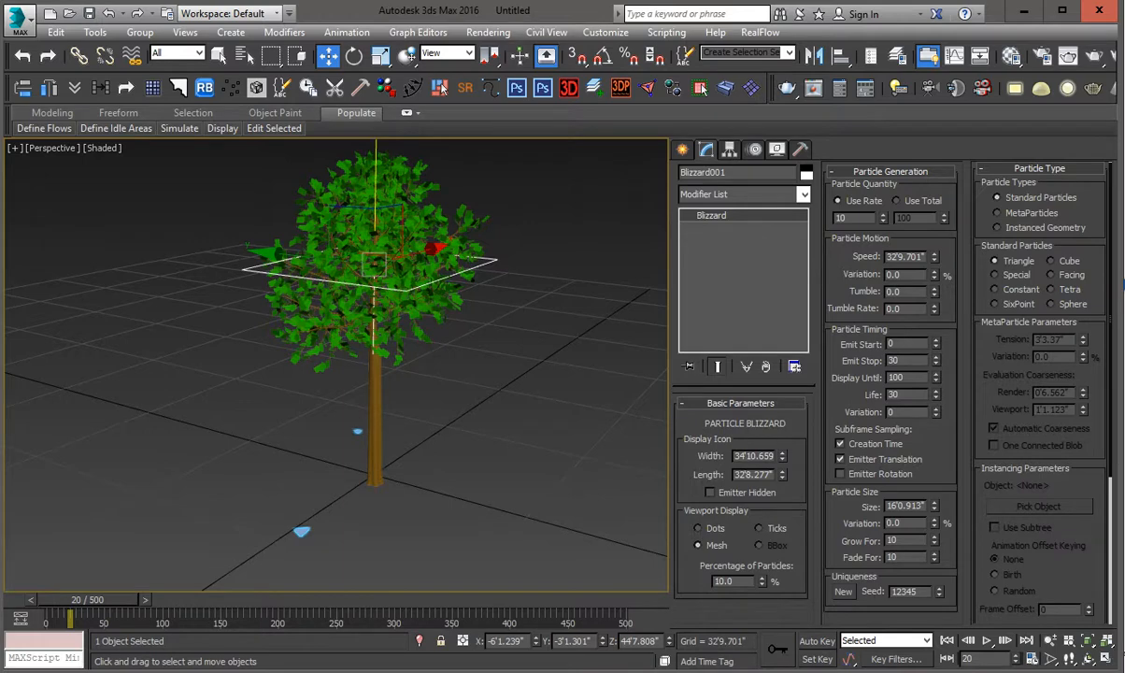
Step: Lower the particle speed to 2'11.433" and play the animation from frame 0, then scrub back to frame 27
{"action": "left_click_drag", "start_coordinate": [935, 257], "coordinate": [934, 314]}
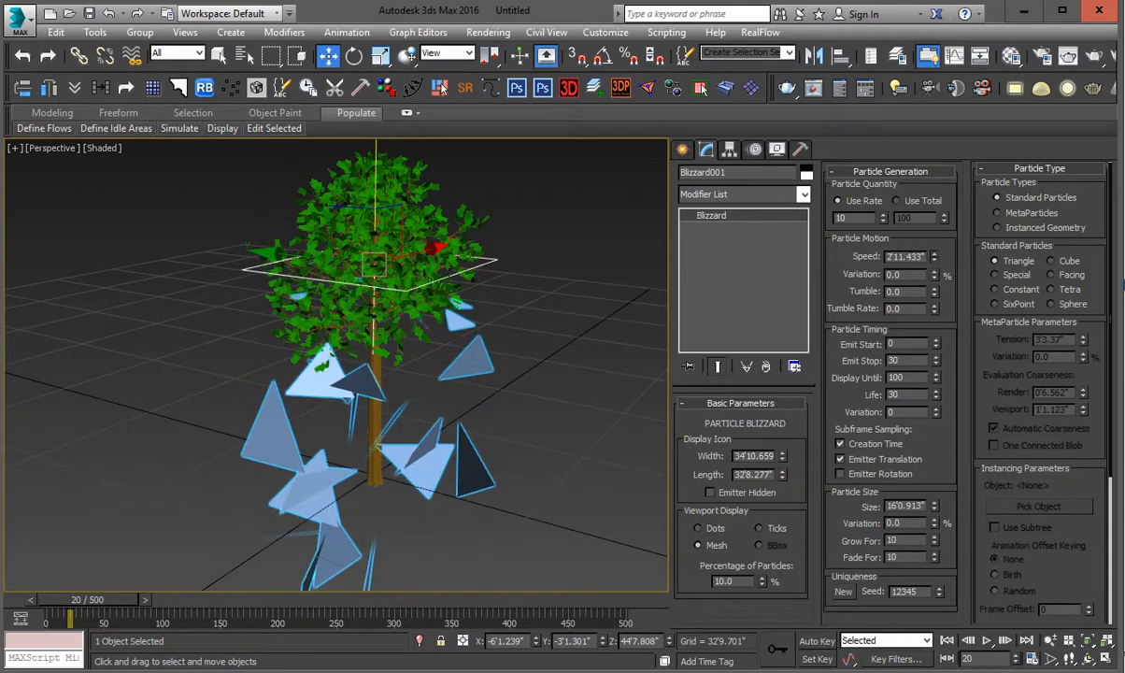
{"action": "left_click_drag", "start_coordinate": [87, 599], "coordinate": [66, 599]}
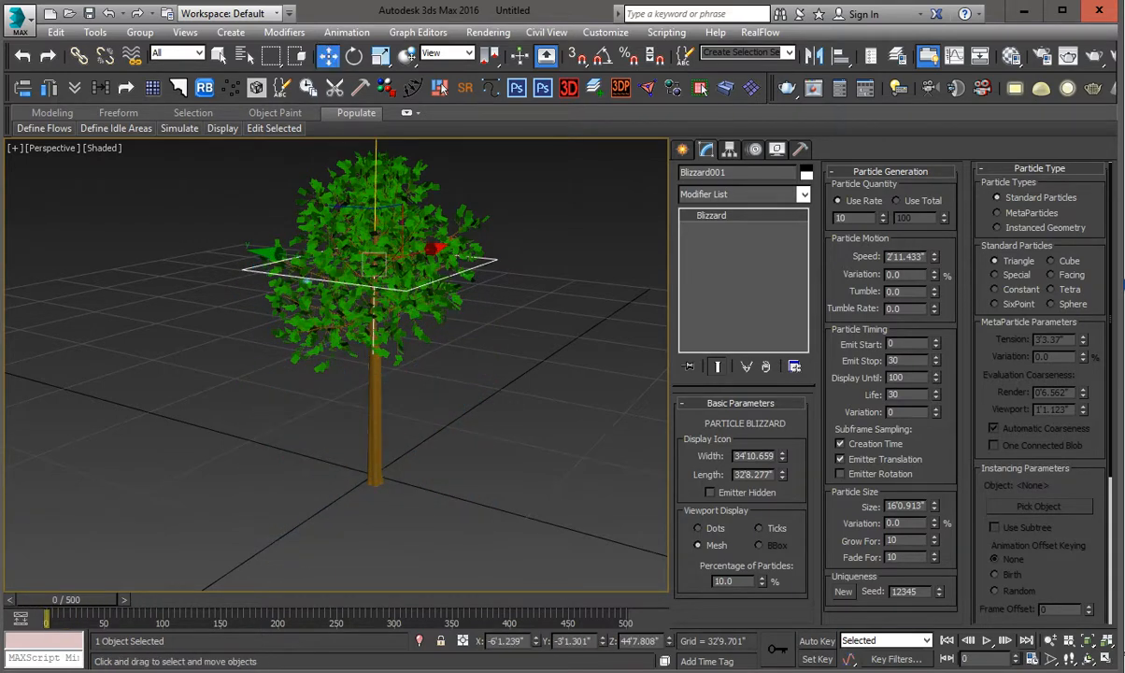
{"action": "left_click", "coordinate": [988, 641]}
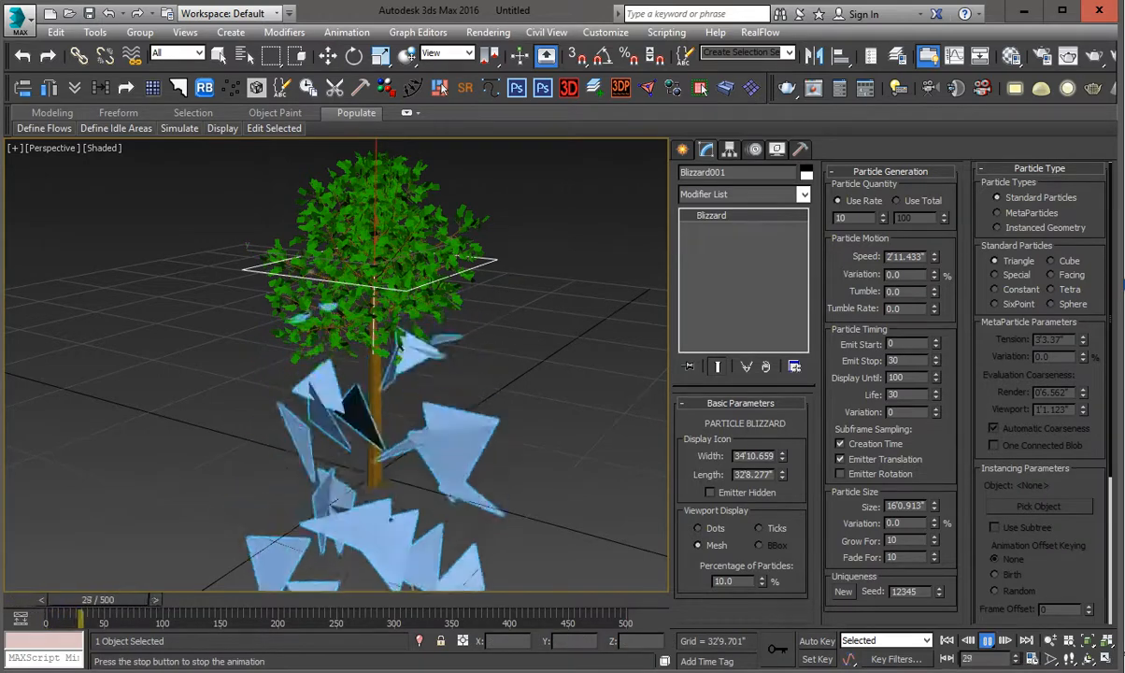
{"action": "key", "text": "w"}
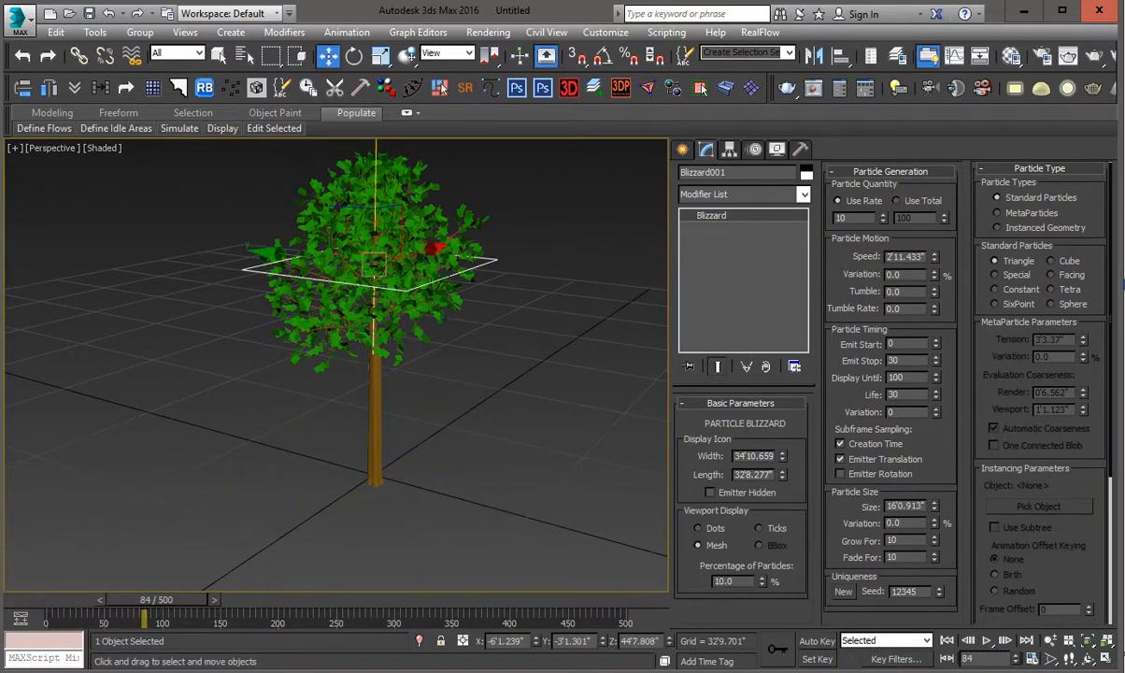
{"action": "left_click_drag", "start_coordinate": [156, 599], "coordinate": [95, 599]}
{"action": "key", "text": "w"}
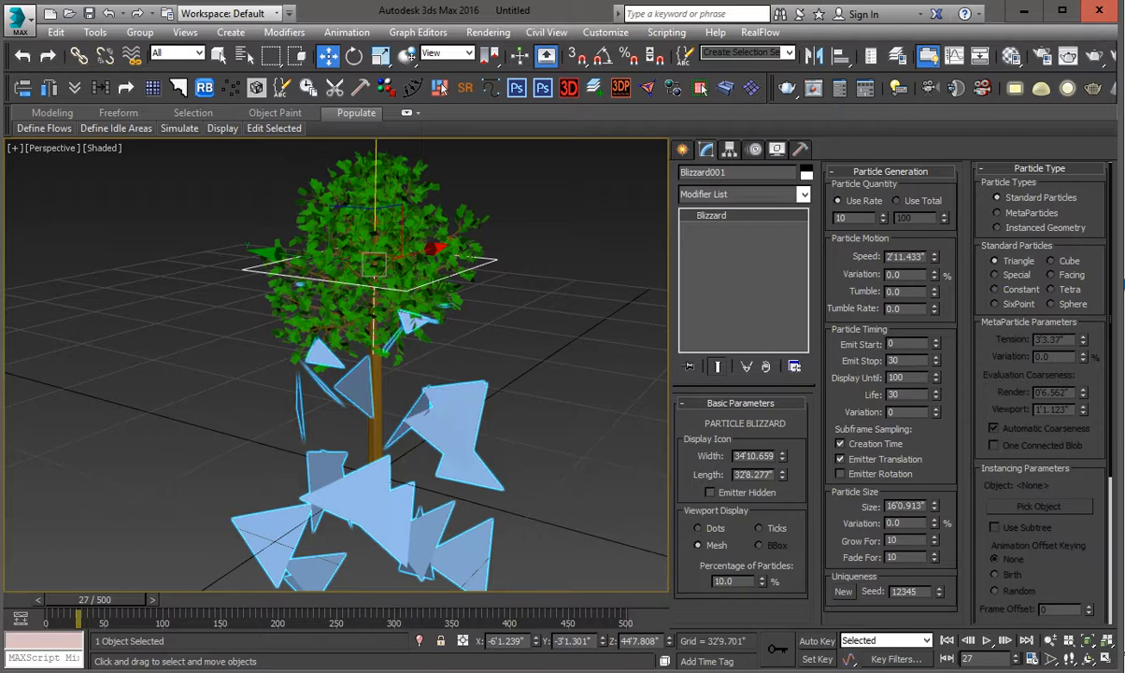
Step: Set the particle timing to Emit Stop 500, Display Until 500 and Life 100
{"action": "left_click_drag", "start_coordinate": [901, 361], "coordinate": [882, 360]}
{"action": "key", "text": "Tab"}
{"action": "type", "text": "500"}
{"action": "left_click_drag", "start_coordinate": [901, 360], "coordinate": [882, 360]}
{"action": "type", "text": "500"}
{"action": "left_click_drag", "start_coordinate": [900, 394], "coordinate": [885, 395]}
{"action": "type", "text": "100"}
{"action": "key", "text": "Return"}
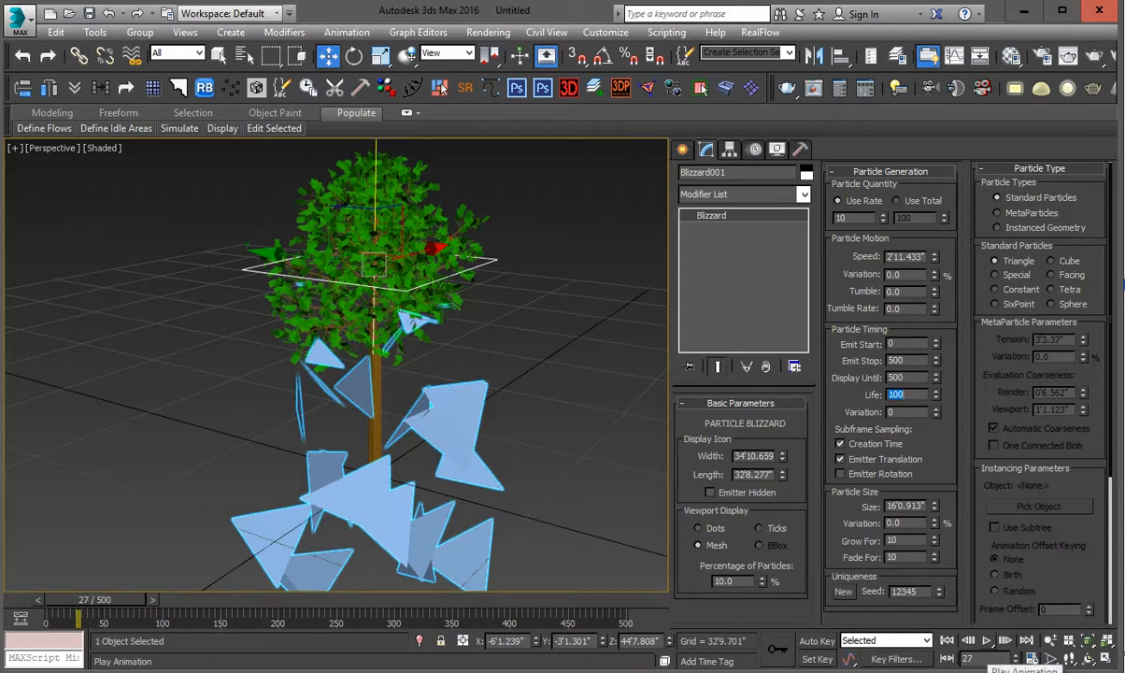
Step: Preview the animation, stop it at frame 279, and reduce the particle size to 2'4.937"
{"action": "left_click", "coordinate": [986, 641]}
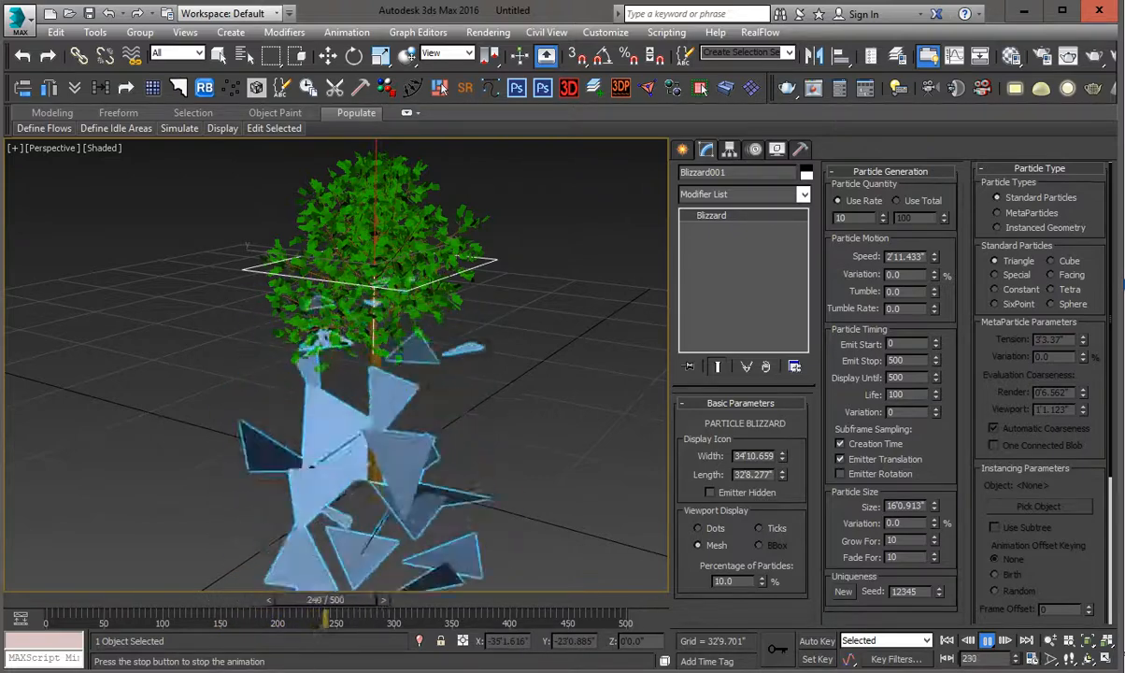
{"action": "left_click_drag", "start_coordinate": [342, 599], "coordinate": [368, 599]}
{"action": "key", "text": "w"}
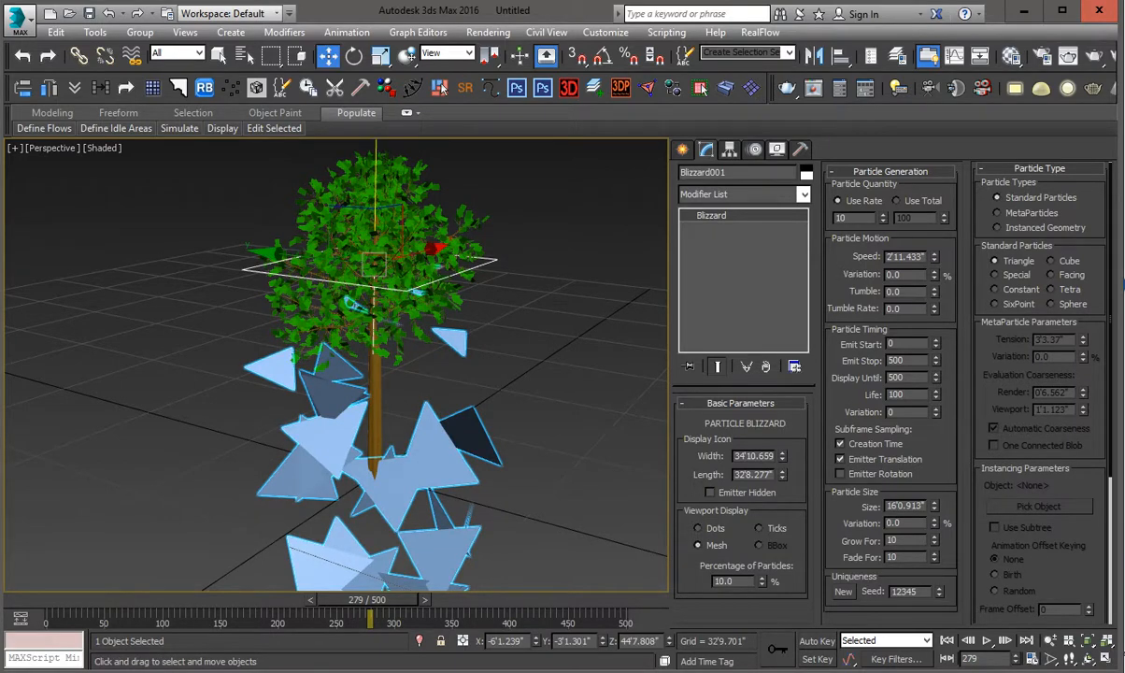
{"action": "left_click_drag", "start_coordinate": [935, 506], "coordinate": [935, 581]}
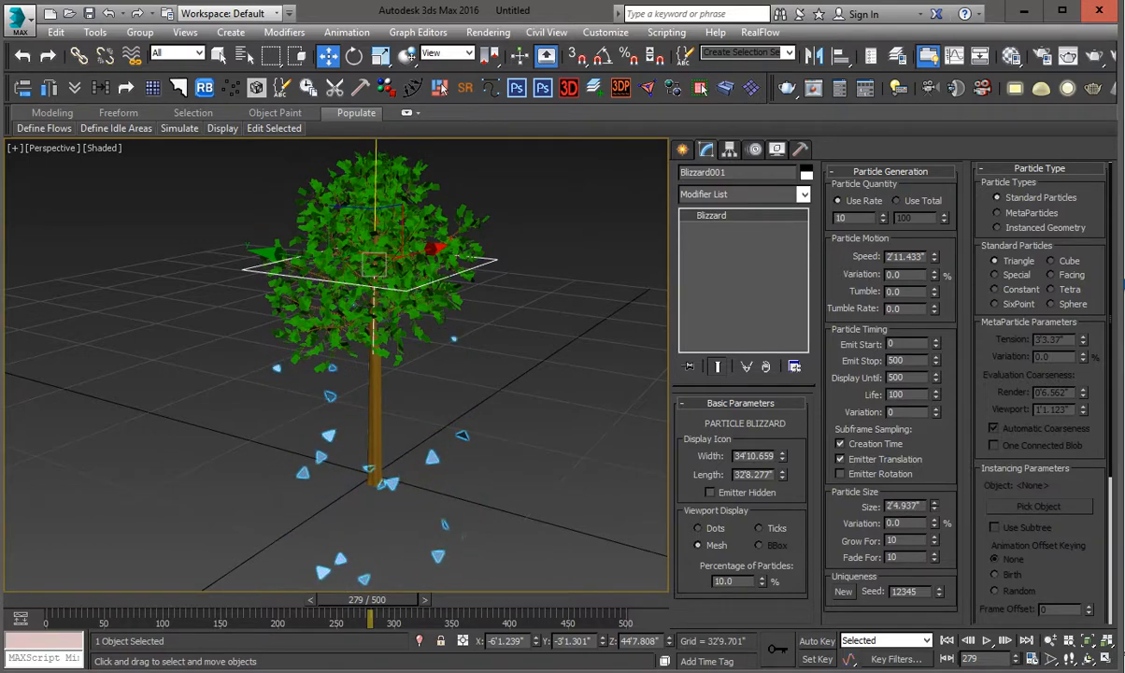
Step: With the animation playing, lower the particle speed to 0'3.543" and raise the particle life to 149
{"action": "left_click", "coordinate": [988, 641]}
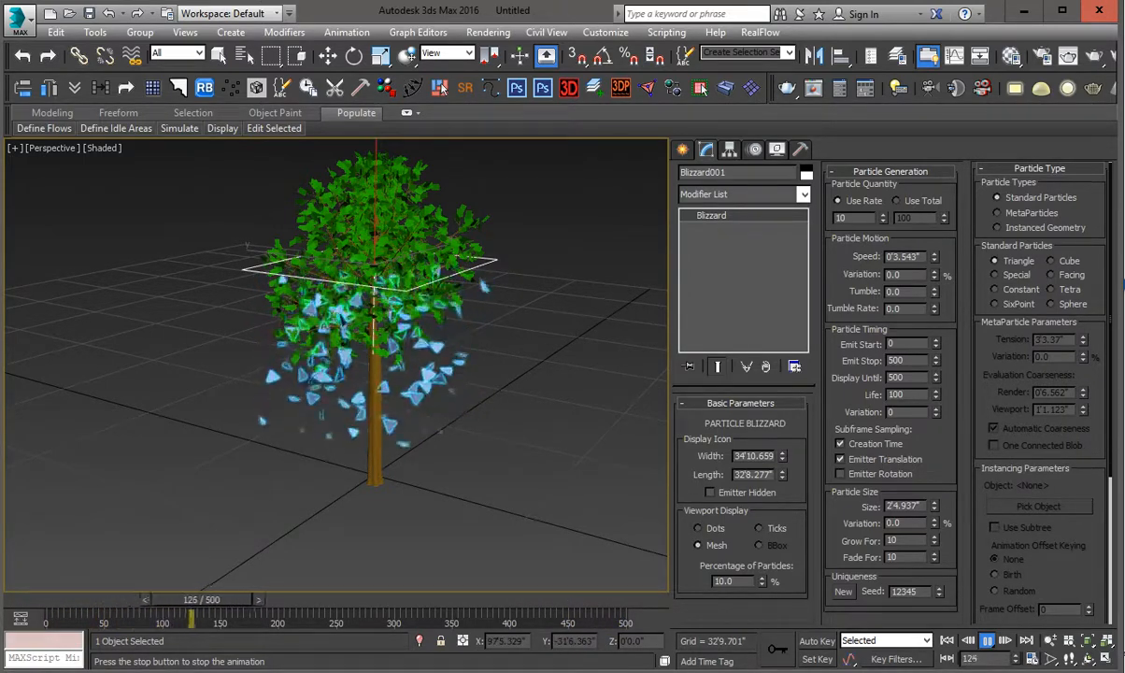
{"action": "double_click", "coordinate": [897, 394]}
{"action": "type", "text": "120"}
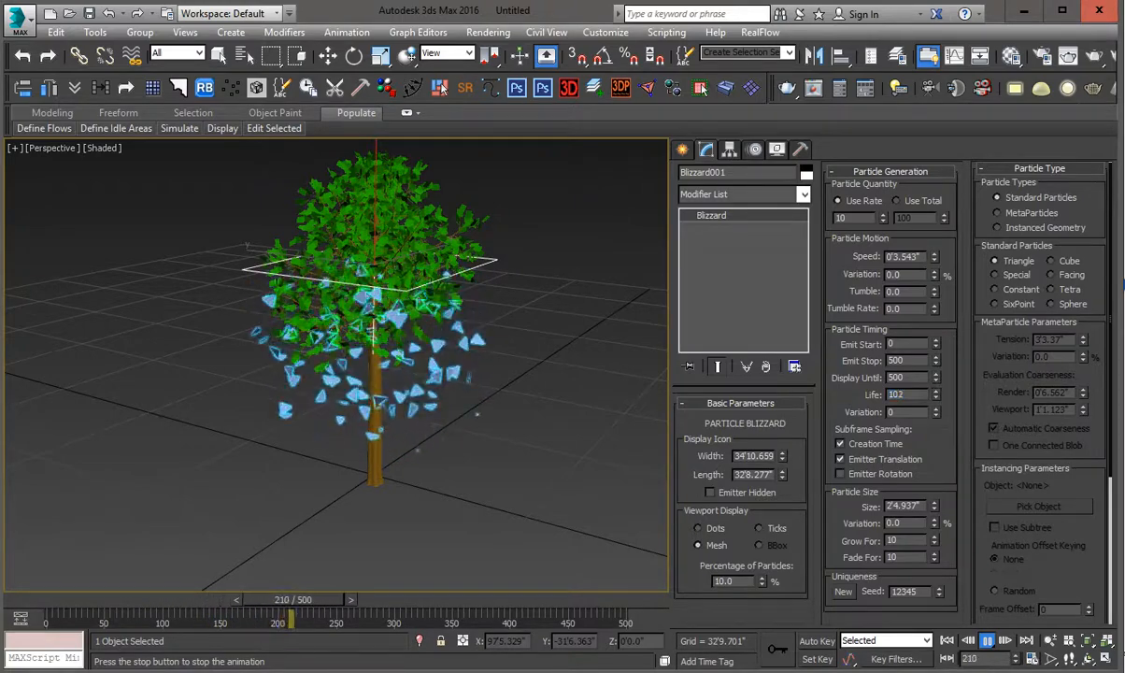
{"action": "key", "text": "Return"}
{"action": "left_click_drag", "start_coordinate": [936, 394], "coordinate": [935, 378]}
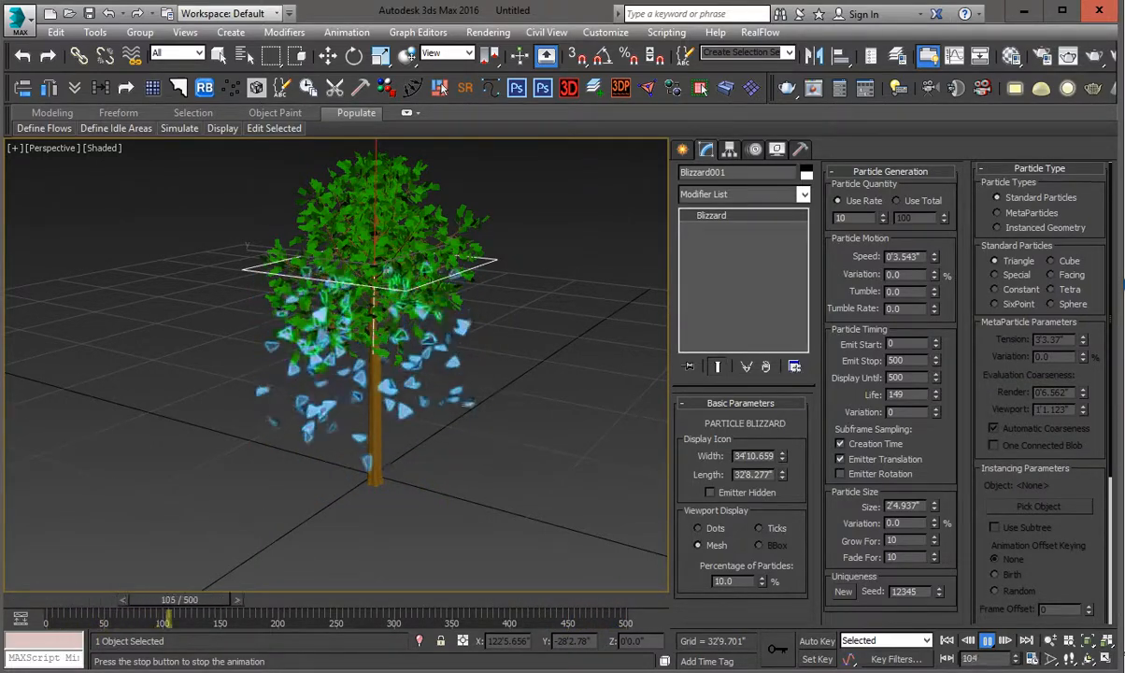
Step: Set the particles' speed variation to 16.99% and their tumble to 0.61
{"action": "left_click_drag", "start_coordinate": [934, 274], "coordinate": [934, 250]}
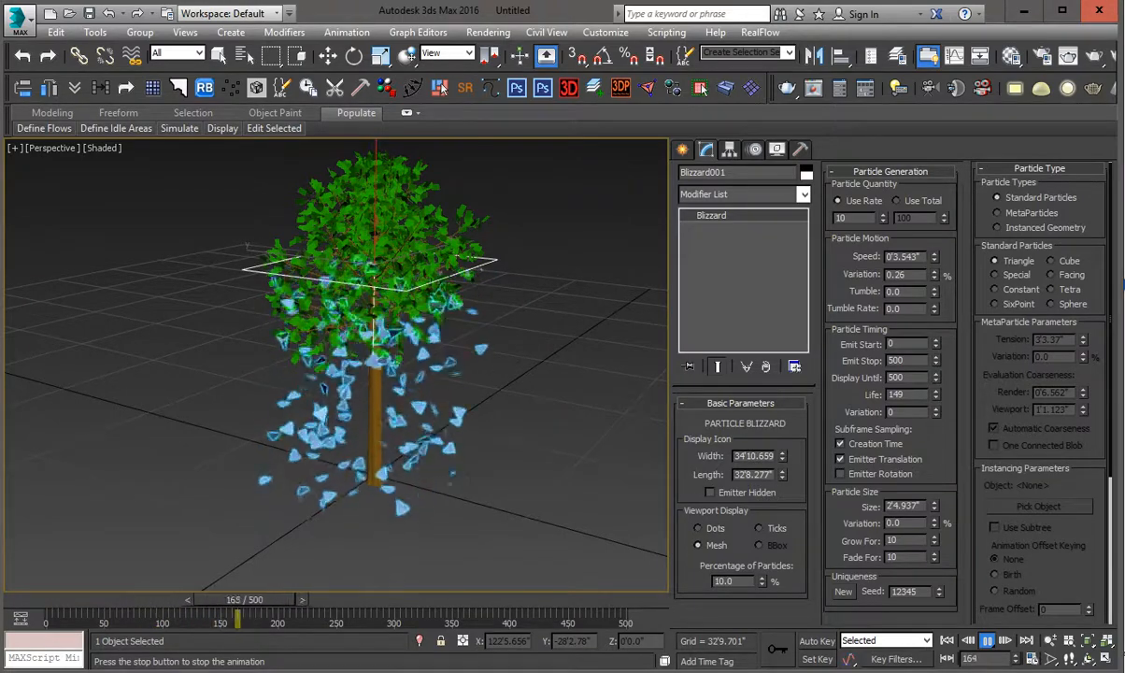
{"action": "left_click", "coordinate": [934, 278]}
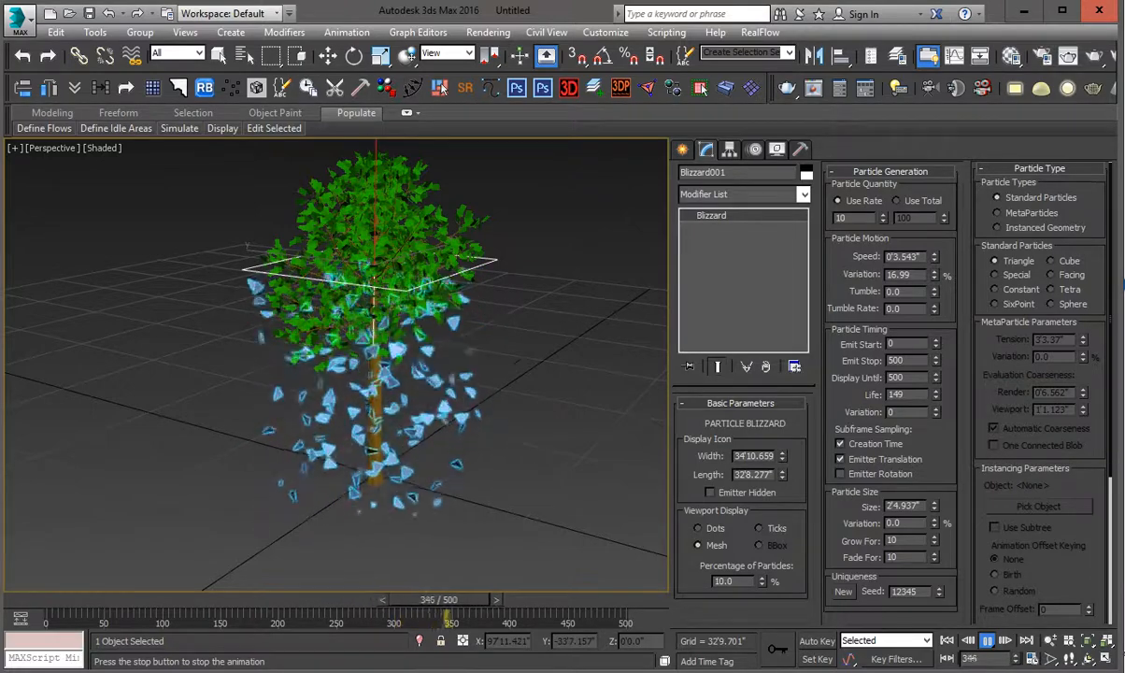
{"action": "left_click", "coordinate": [934, 289]}
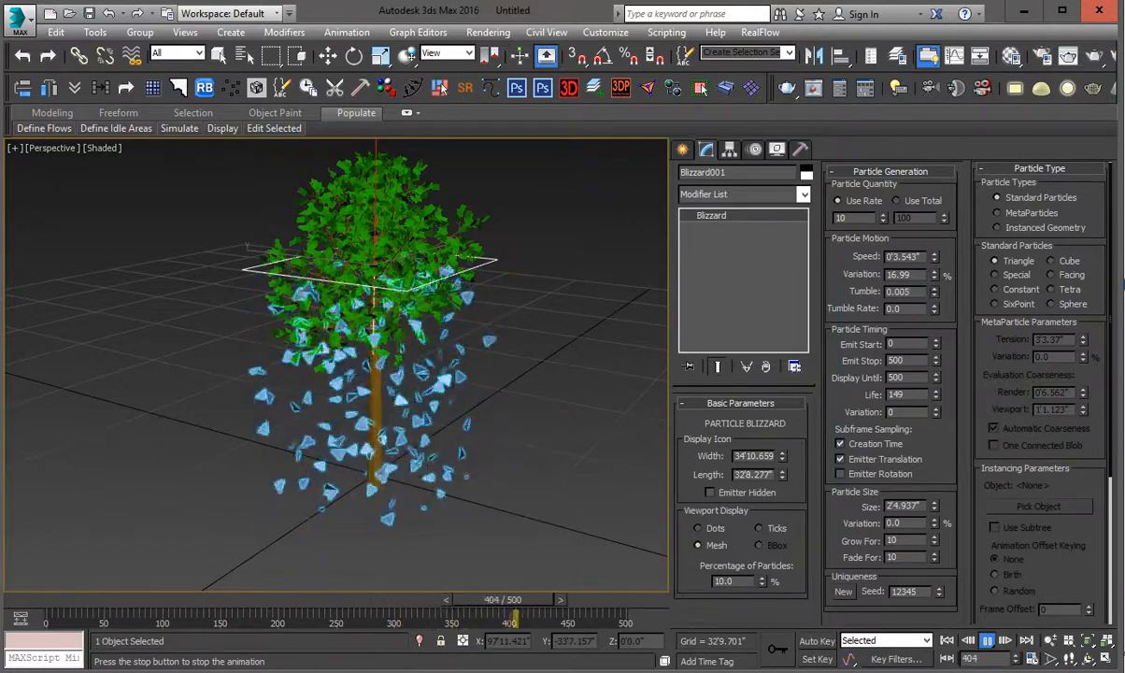
{"action": "left_click_drag", "start_coordinate": [934, 249], "coordinate": [933, 250]}
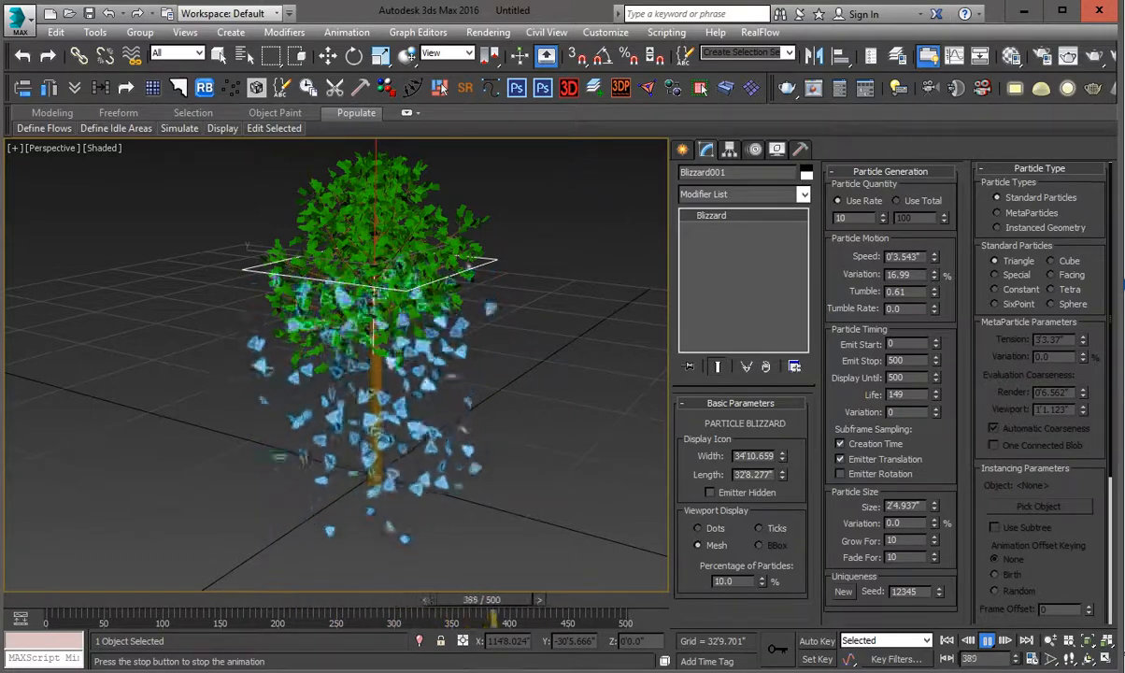
Step: Set the particle size variation to 4.67% and the speed variation to 26.844%, and stop playback at frame 420
{"action": "left_click_drag", "start_coordinate": [935, 274], "coordinate": [935, 247]}
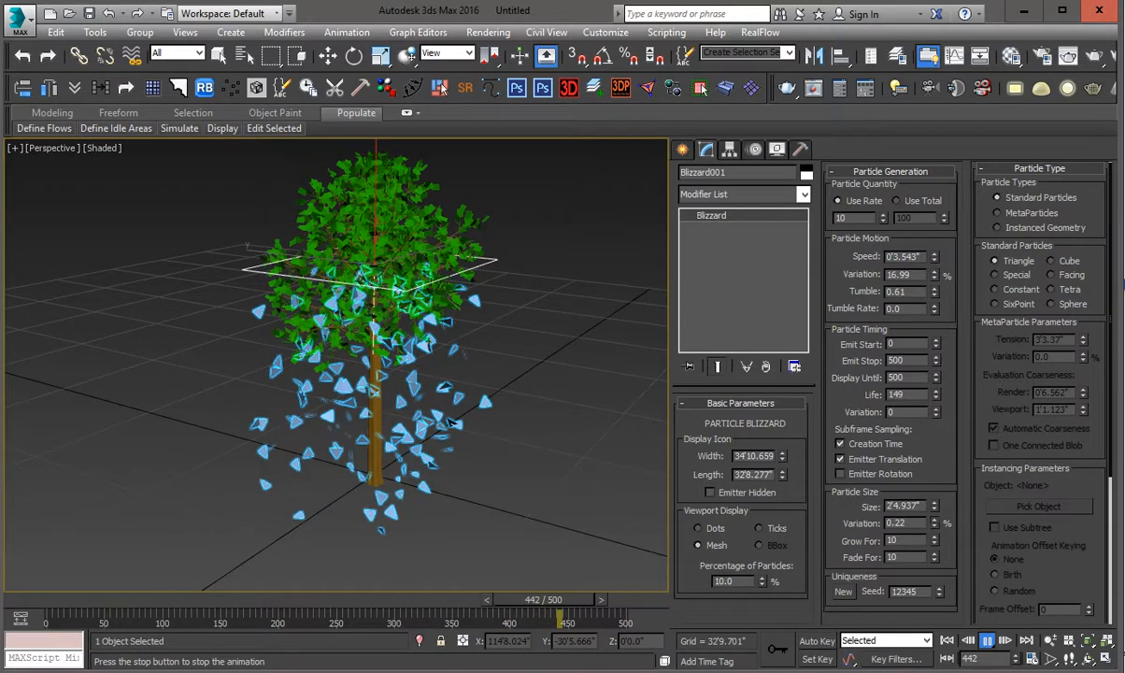
{"action": "left_click_drag", "start_coordinate": [935, 523], "coordinate": [934, 513]}
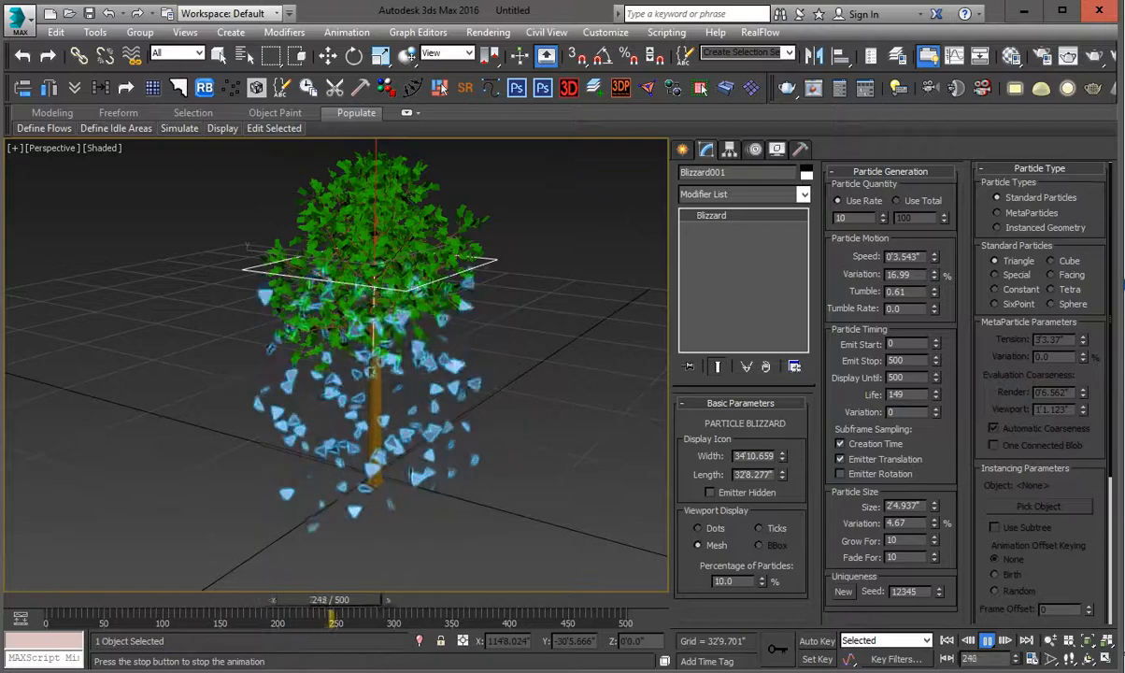
{"action": "left_click_drag", "start_coordinate": [935, 275], "coordinate": [935, 262]}
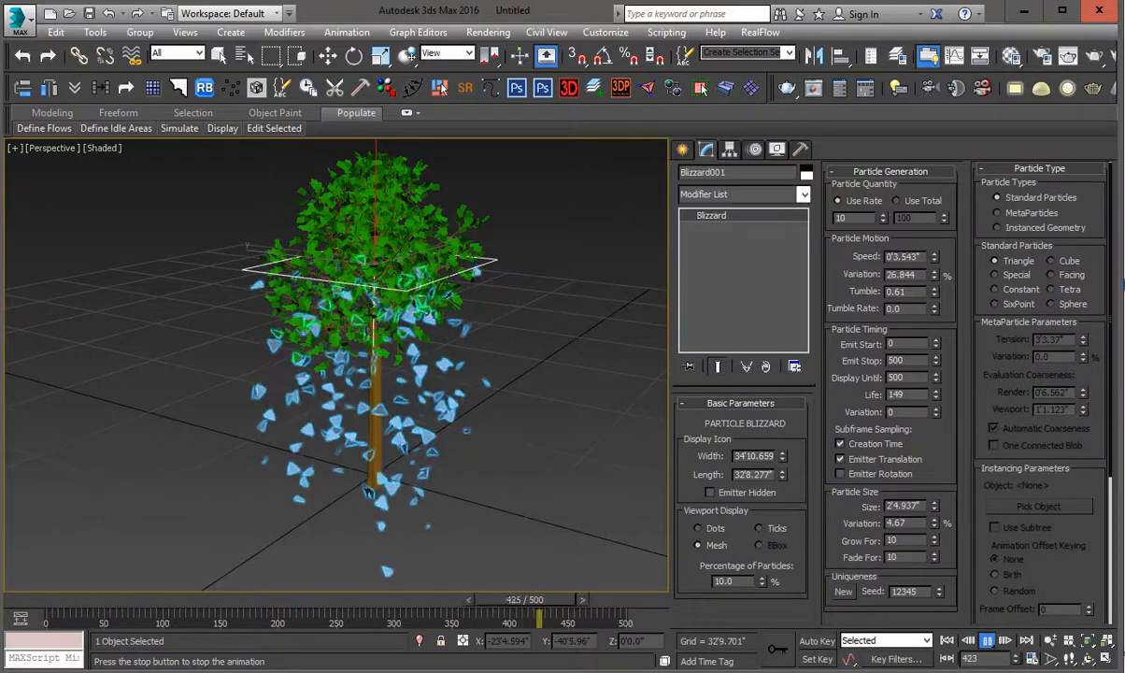
{"action": "left_click_drag", "start_coordinate": [527, 599], "coordinate": [520, 600]}
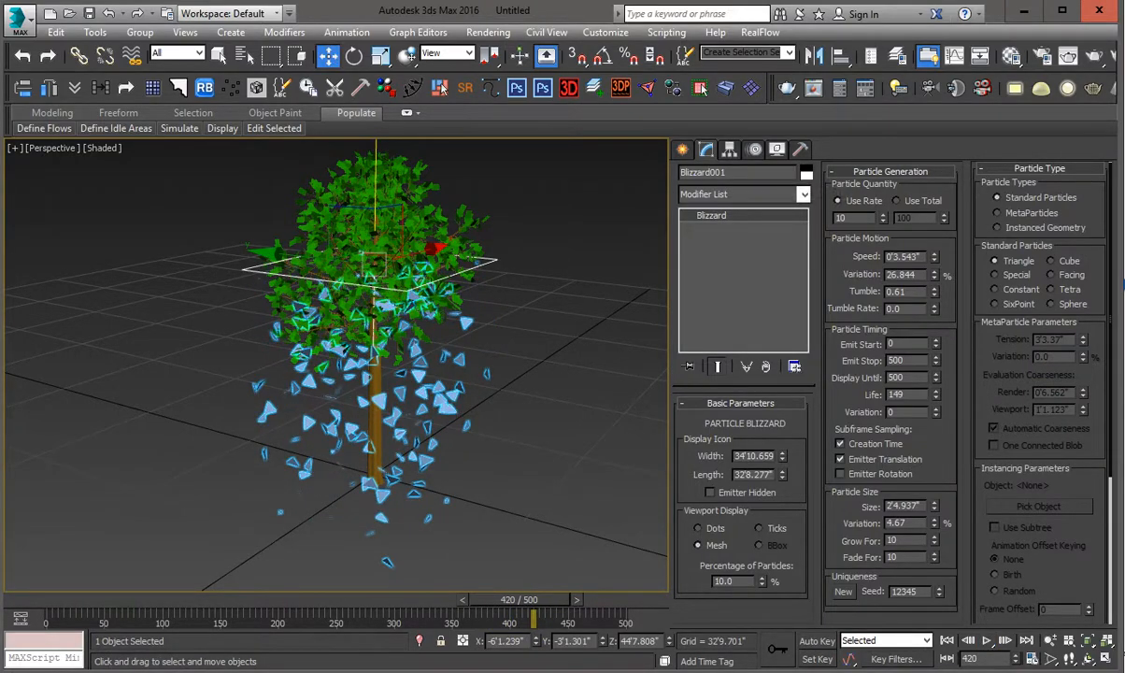
Step: Change the Blizzard's object color to green and deselect it
{"action": "left_click", "coordinate": [807, 173]}
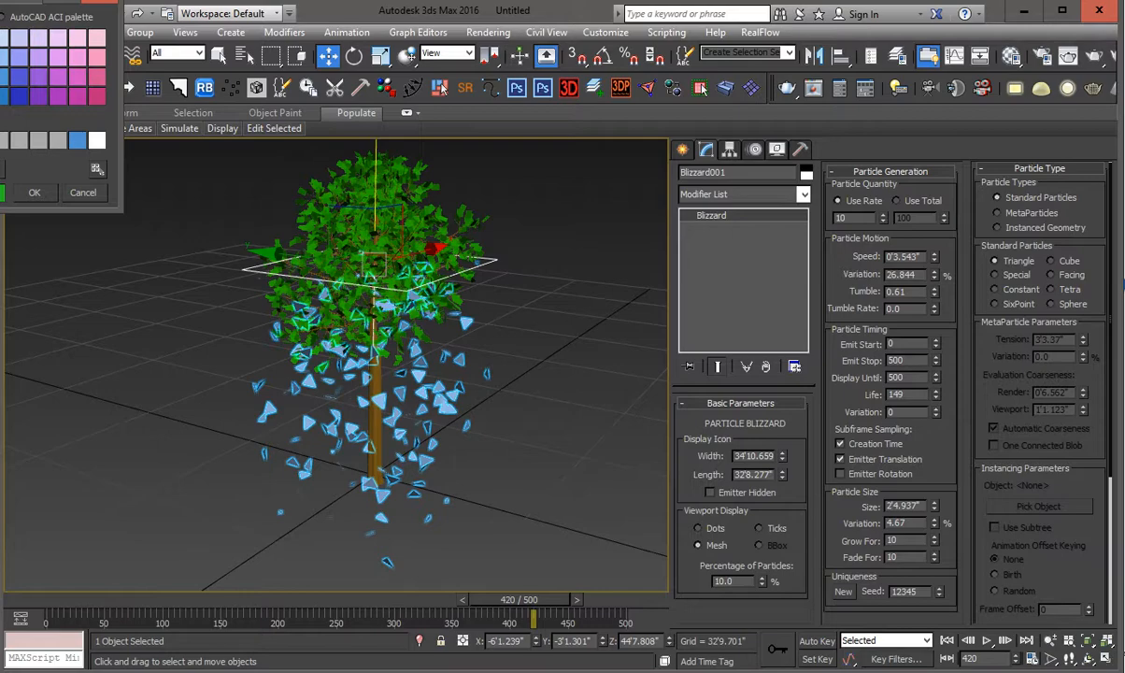
{"action": "left_click", "coordinate": [35, 193]}
{"action": "left_click", "coordinate": [187, 327]}
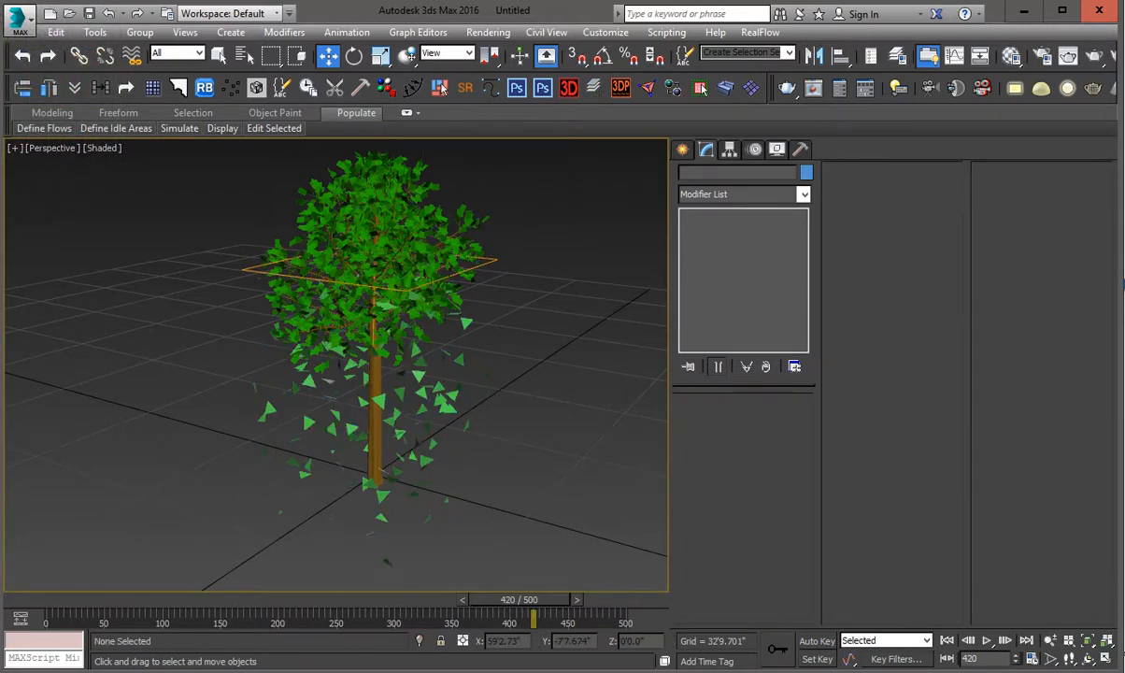
Step: Play the animation from the start of the timeline and examine the falling green particles from several sides of the tree
{"action": "scroll", "coordinate": [403, 338], "scroll_direction": "up", "scroll_amount": 5}
{"action": "scroll", "coordinate": [402, 338], "scroll_direction": "down", "scroll_amount": 4}
{"action": "middle_click_drag", "start_coordinate": [403, 350], "coordinate": [349, 361], "text": "alt"}
{"action": "scroll", "coordinate": [383, 321], "scroll_direction": "down", "scroll_amount": 3}
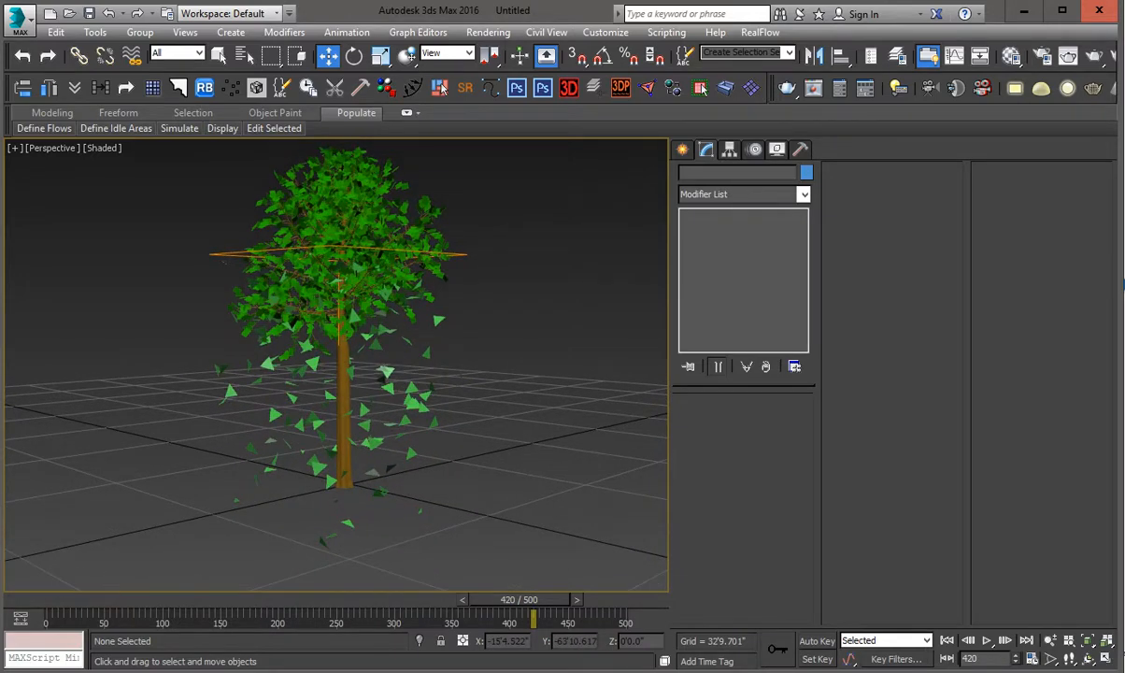
{"action": "left_click_drag", "start_coordinate": [518, 599], "coordinate": [65, 599]}
{"action": "key", "text": "slash"}
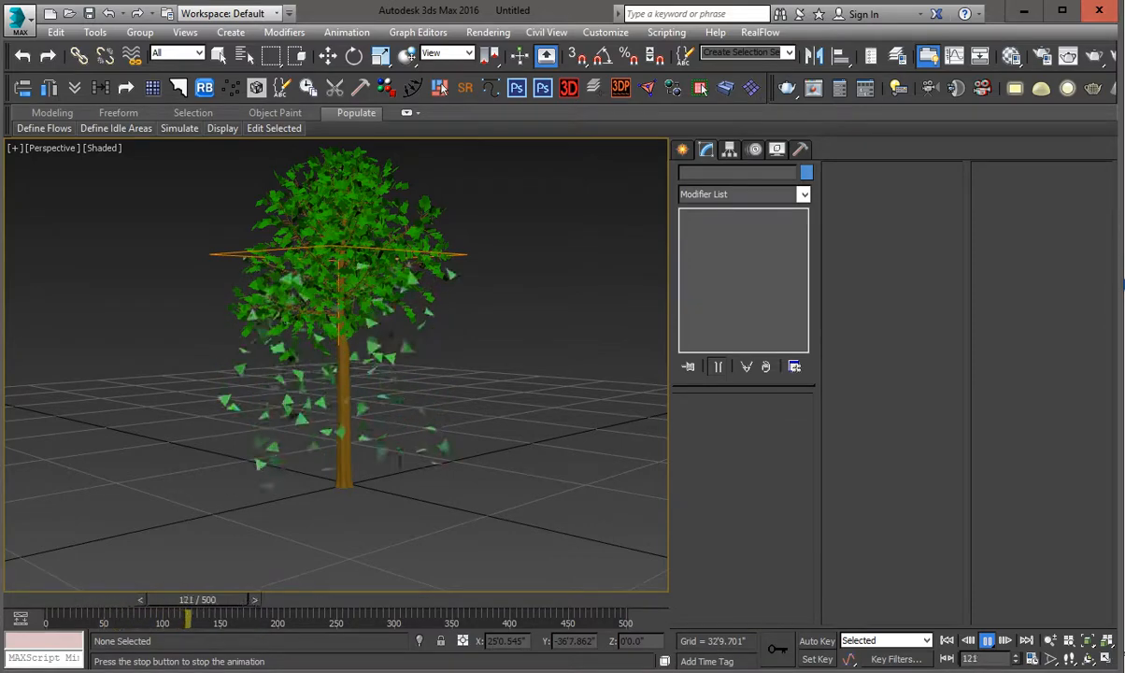
{"action": "middle_click_drag", "start_coordinate": [645, 505], "coordinate": [224, 468], "text": "alt"}
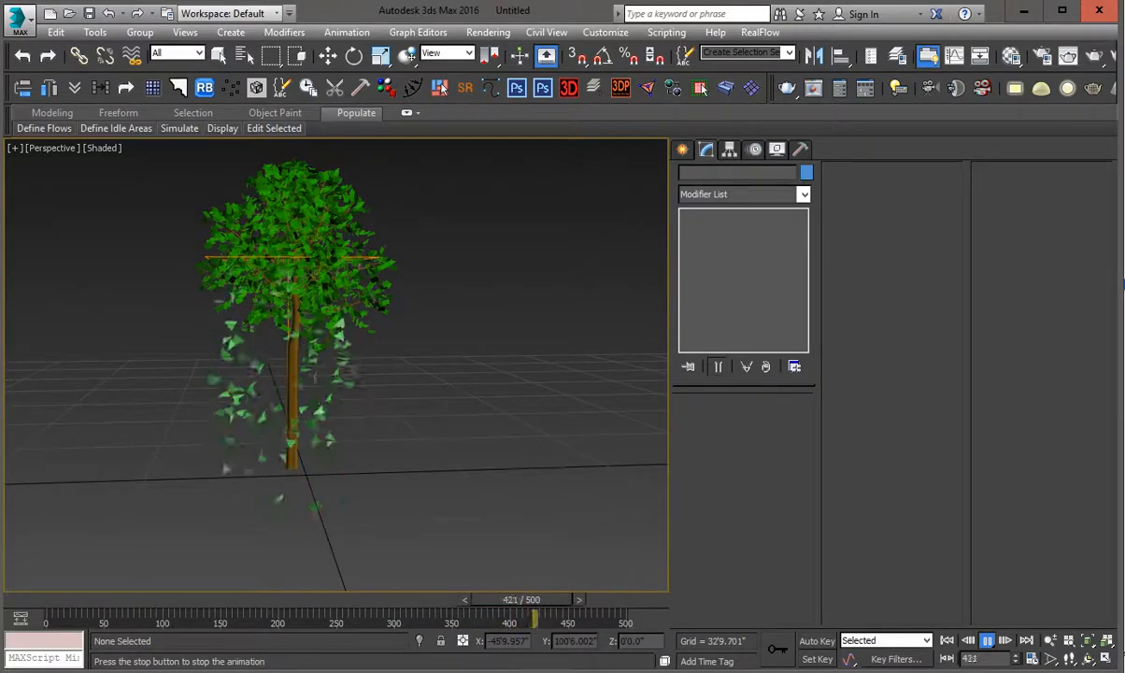